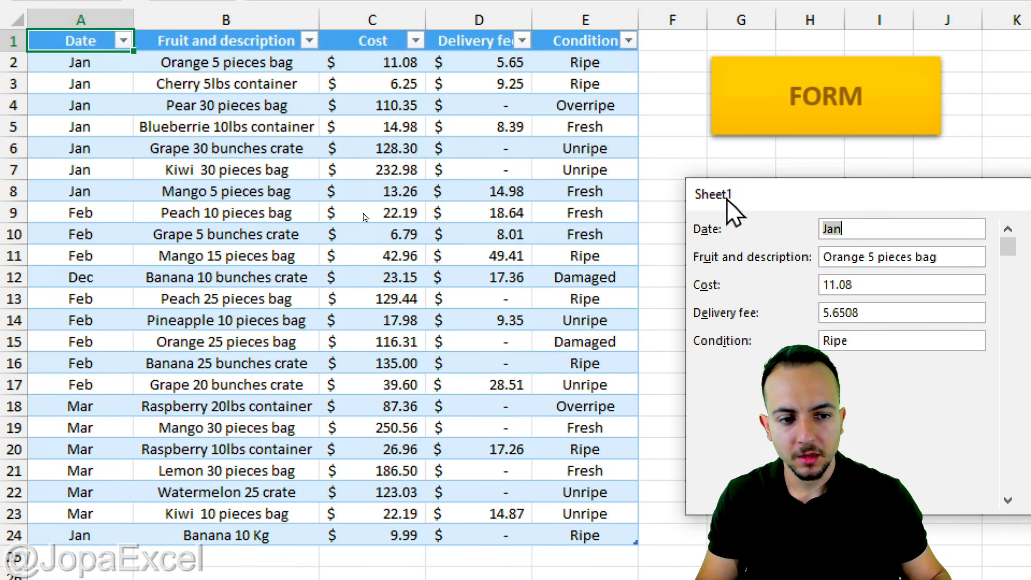
Place the data form over the table and scroll through its records to a blank new record
left_click_drag(707, 251, 352, 233)
left_click_drag(352, 185, 260, 158)
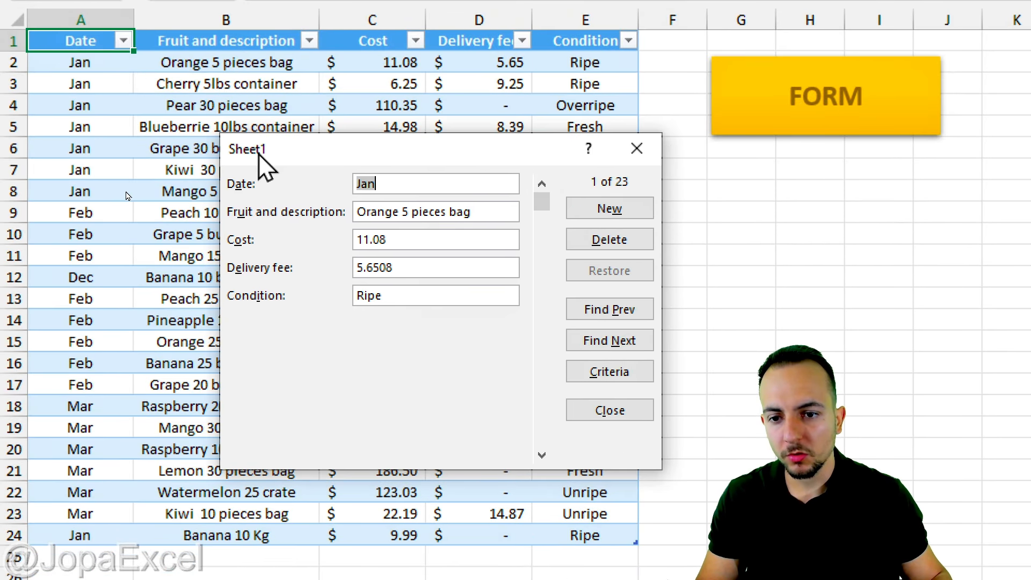
mouse_move(416, 144)
left_mouse_down()
mouse_move(435, 359)
mouse_move(285, 156)
left_mouse_up()
key("Escape")
key("ctrl+2")
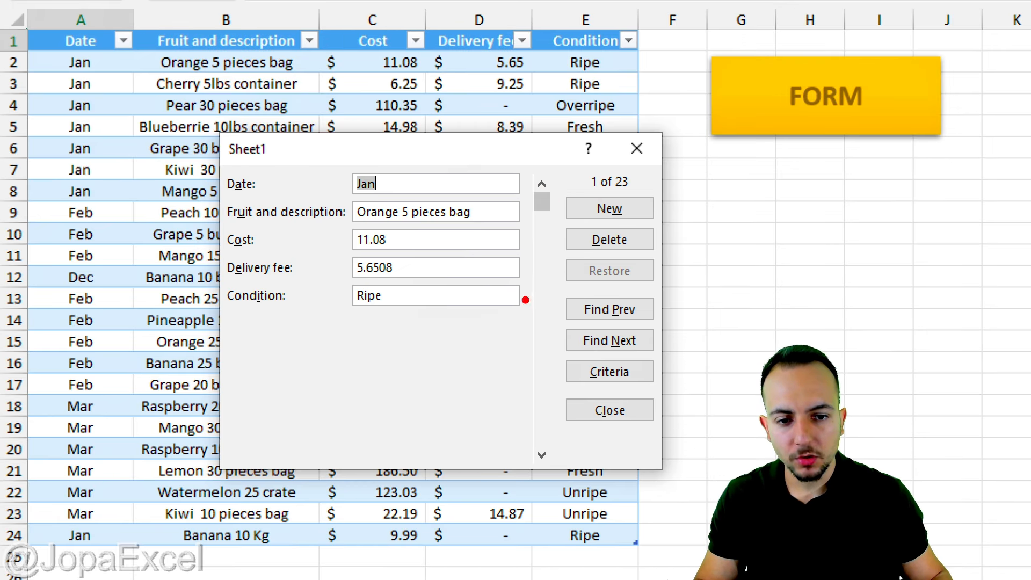
left_click_drag(525, 304, 524, 236)
left_click_drag(556, 194, 556, 275)
key("Escape")
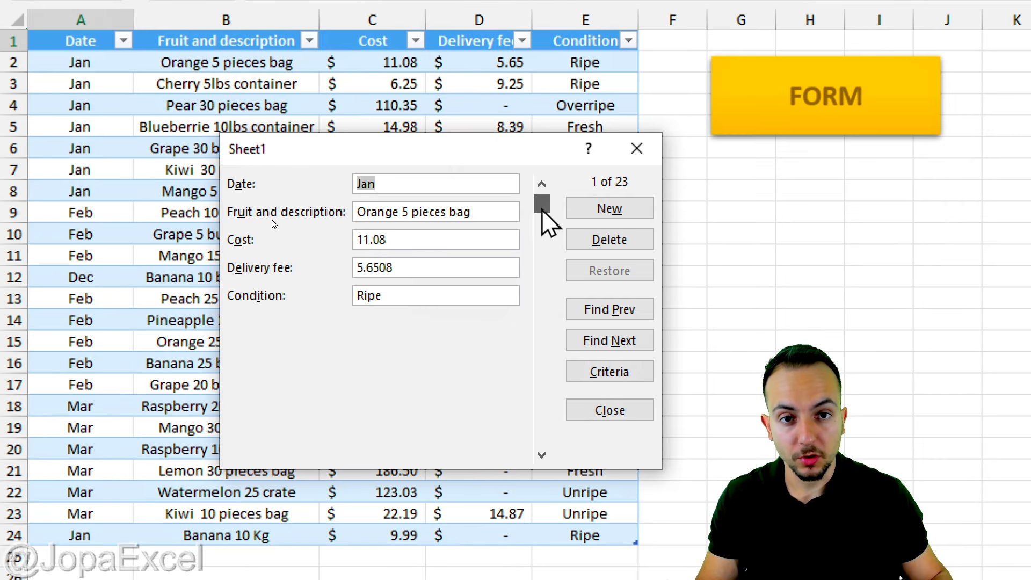
left_click_drag(542, 211, 558, 269)
left_click(548, 256)
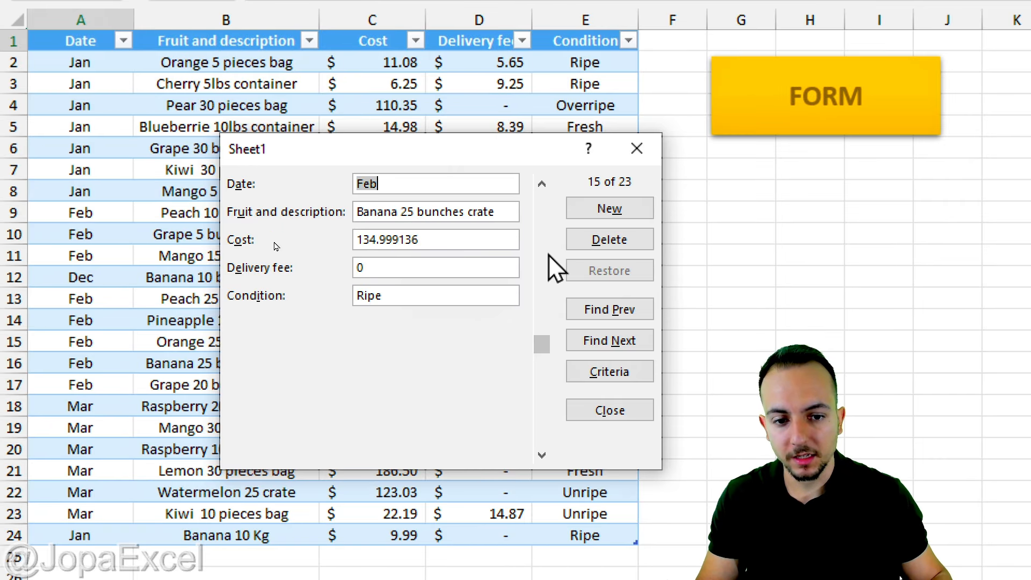
left_click_drag(543, 349, 547, 473)
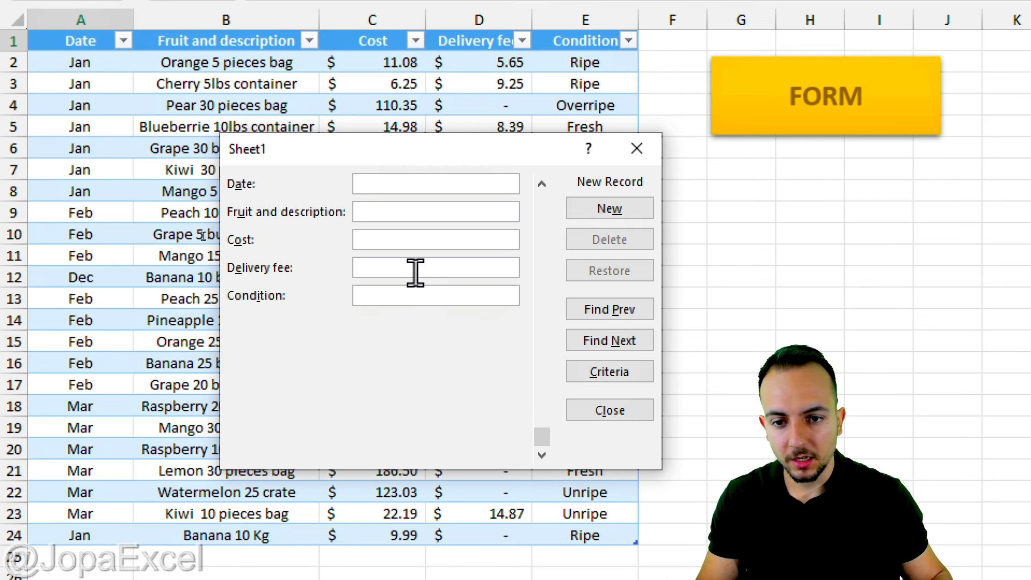
Add a record through the form with date DEC, description MANGO 15 KG, cost 25, delivery fee 3 and condition FRESH
left_click_drag(350, 150, 481, 579)
left_click_drag(482, 505, 586, 159)
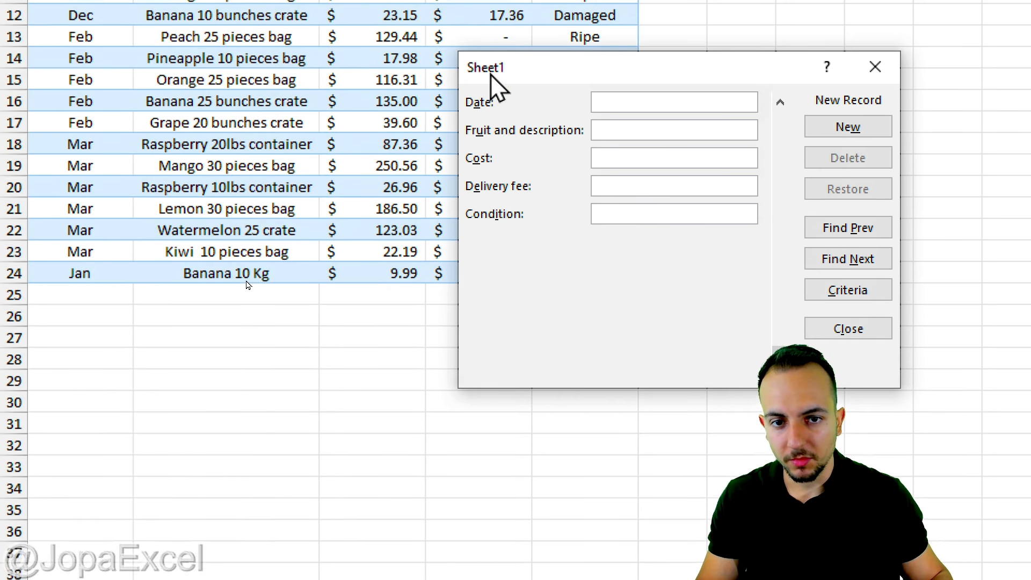
left_click_drag(498, 52, 448, 115)
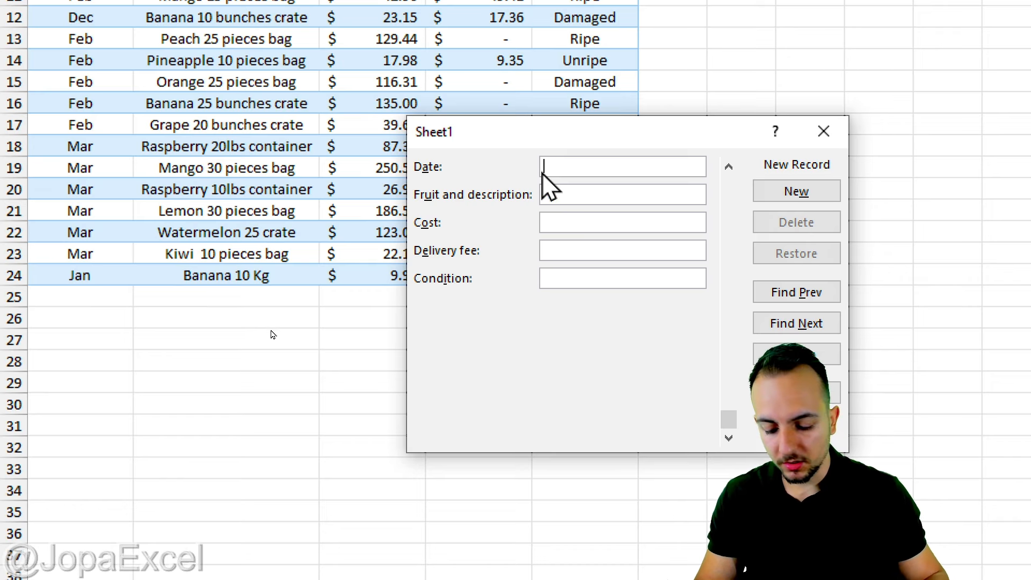
type("DEC")
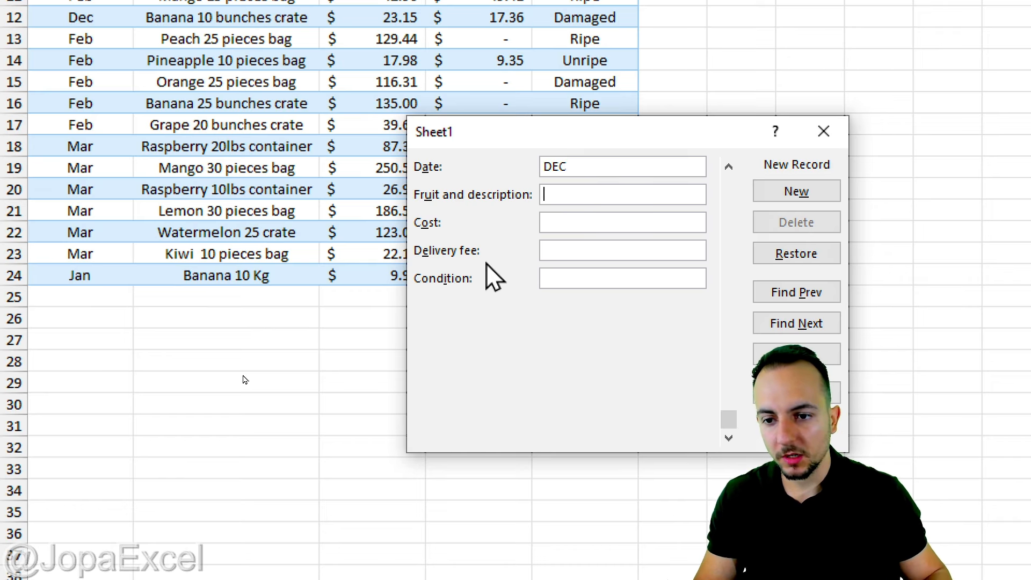
type("MANGO")
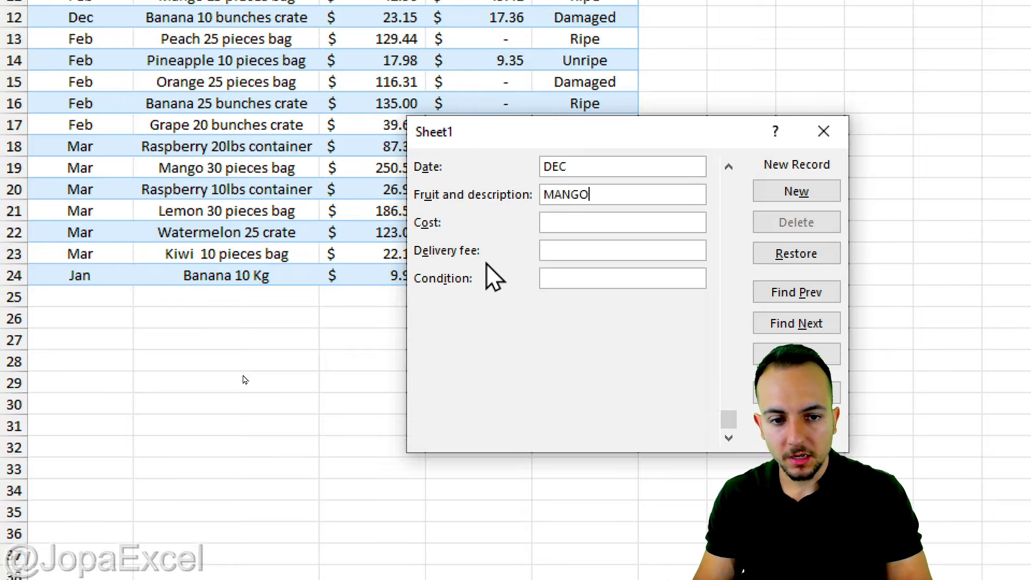
type(" 15 KG")
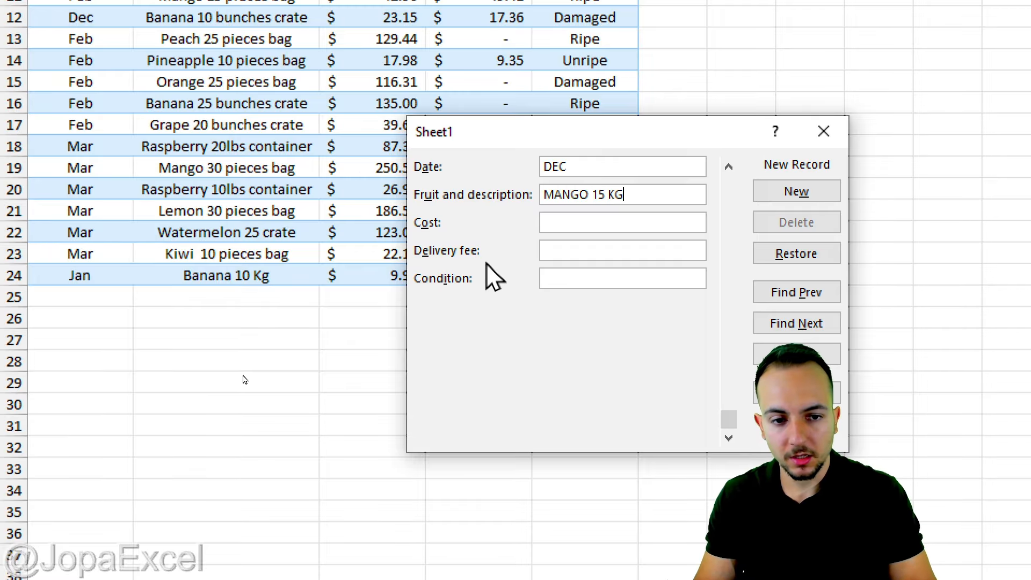
left_click(580, 223)
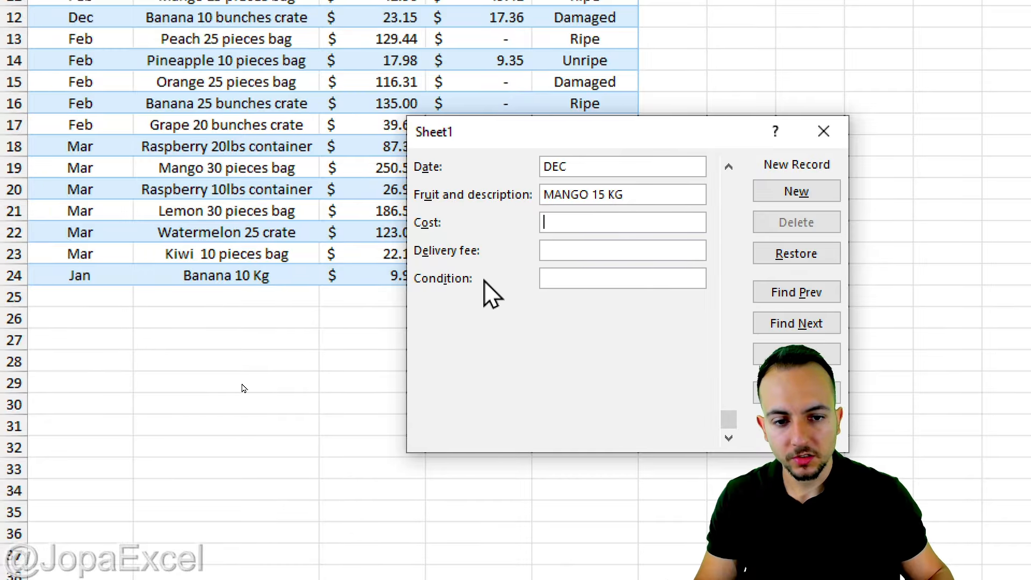
type("25")
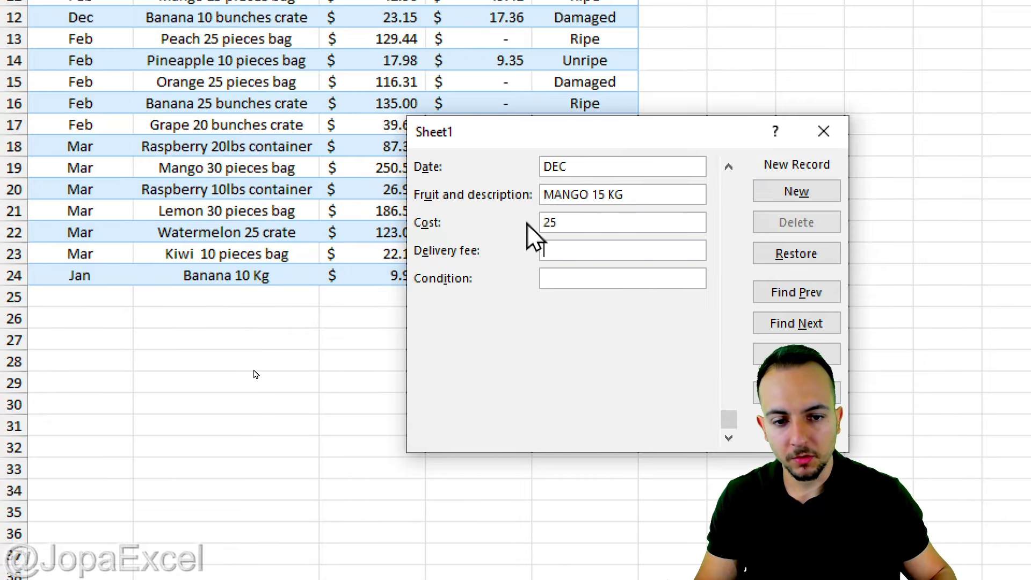
left_click(595, 277)
type("FRESH")
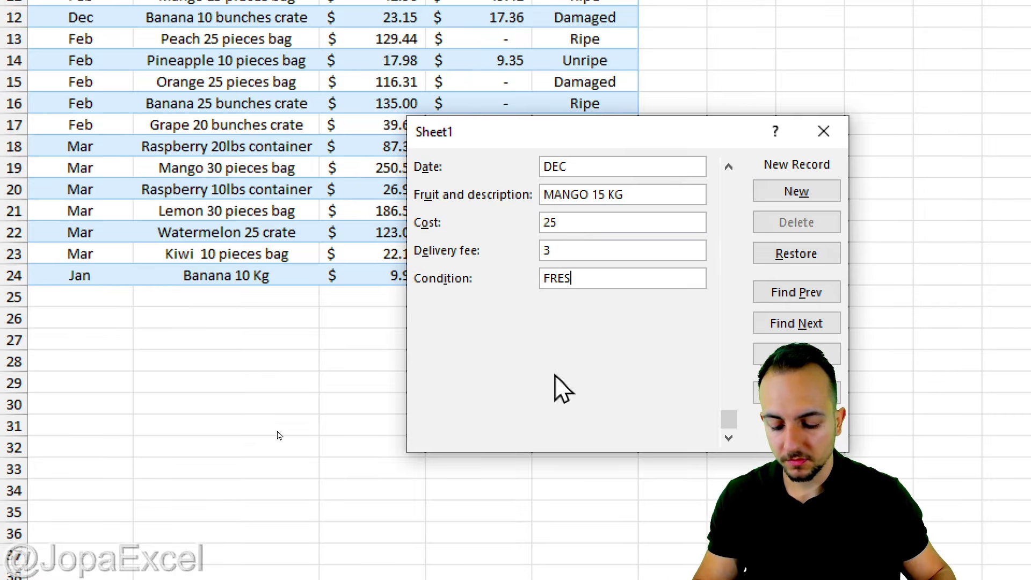
left_click(768, 196)
Check the table's last row beside the form, and scroll the form back to the Banana 25 bunches crate record
left_click_drag(488, 140, 729, 99)
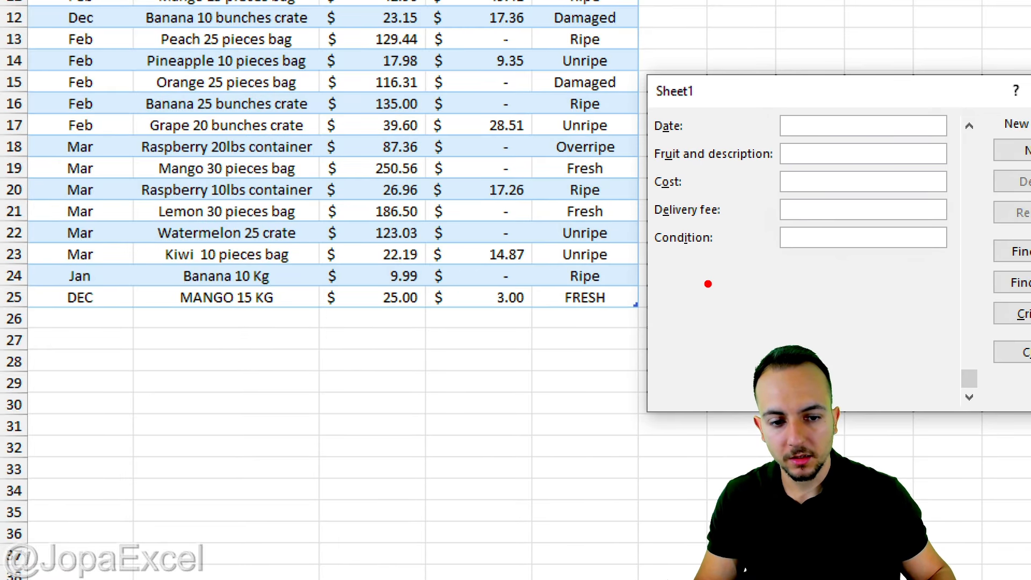
mouse_move(720, 278)
left_mouse_down()
mouse_move(580, 337)
mouse_move(445, 354)
mouse_move(468, 330)
left_mouse_up()
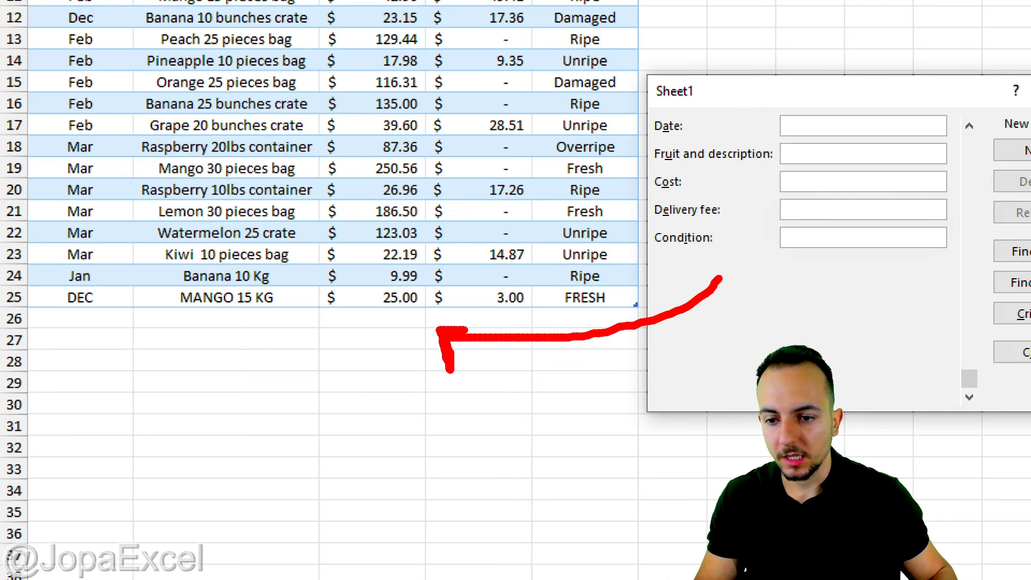
key("Escape")
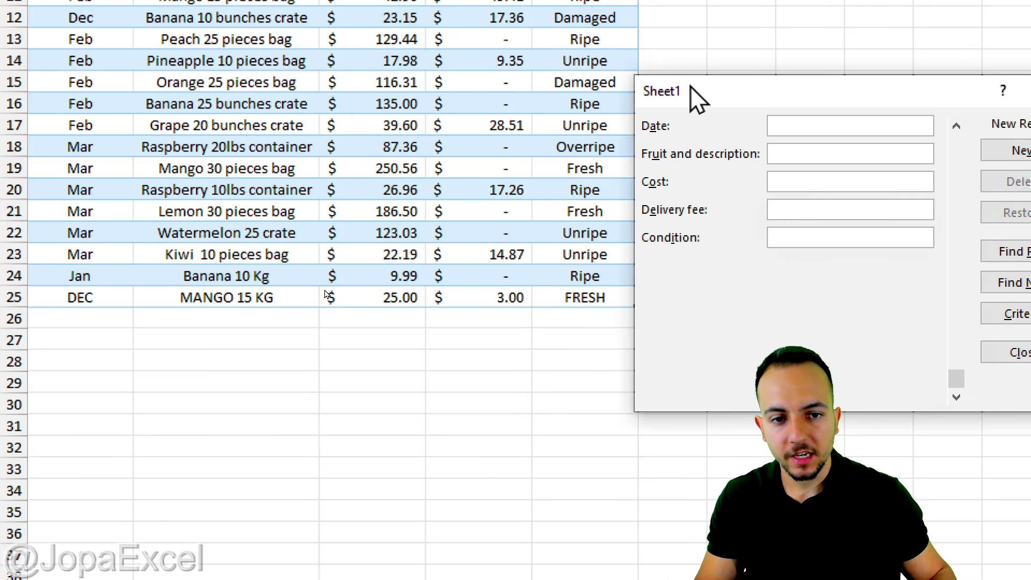
left_click_drag(694, 97, 338, 101)
key("ctrl+2")
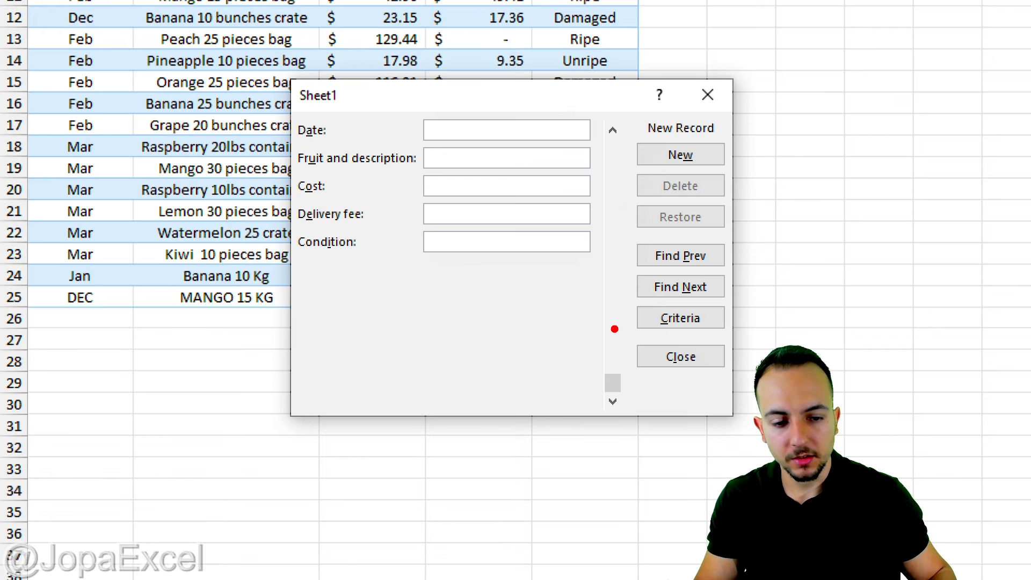
key("Escape")
left_click_drag(615, 385, 598, 295)
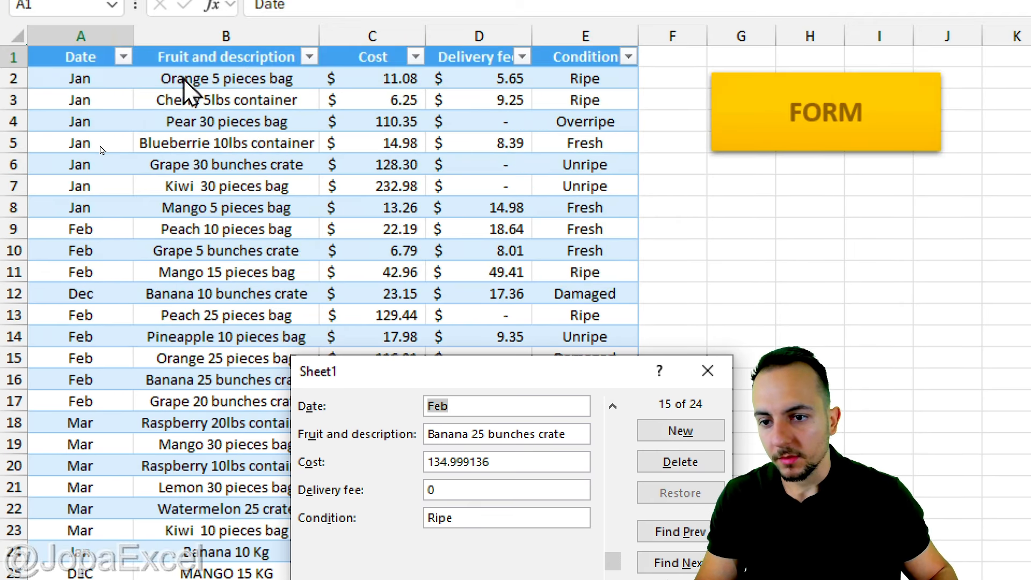
left_click_drag(333, 374, 458, 142)
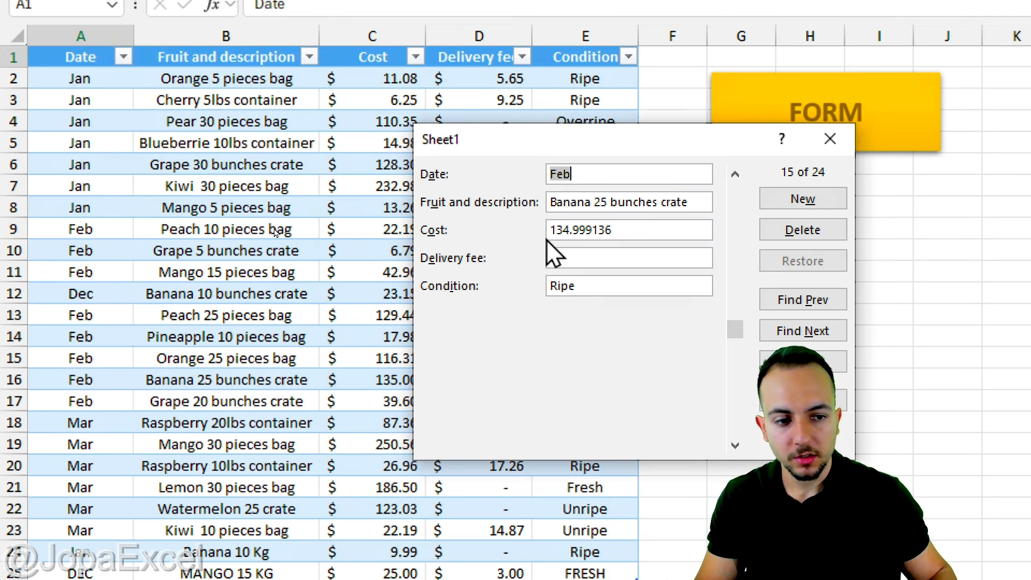
key("ctrl+2")
mouse_move(599, 159)
left_mouse_down()
mouse_move(424, 143)
mouse_move(664, 158)
mouse_move(518, 132)
mouse_move(518, 178)
mouse_move(623, 142)
mouse_move(523, 156)
left_mouse_up()
key("e")
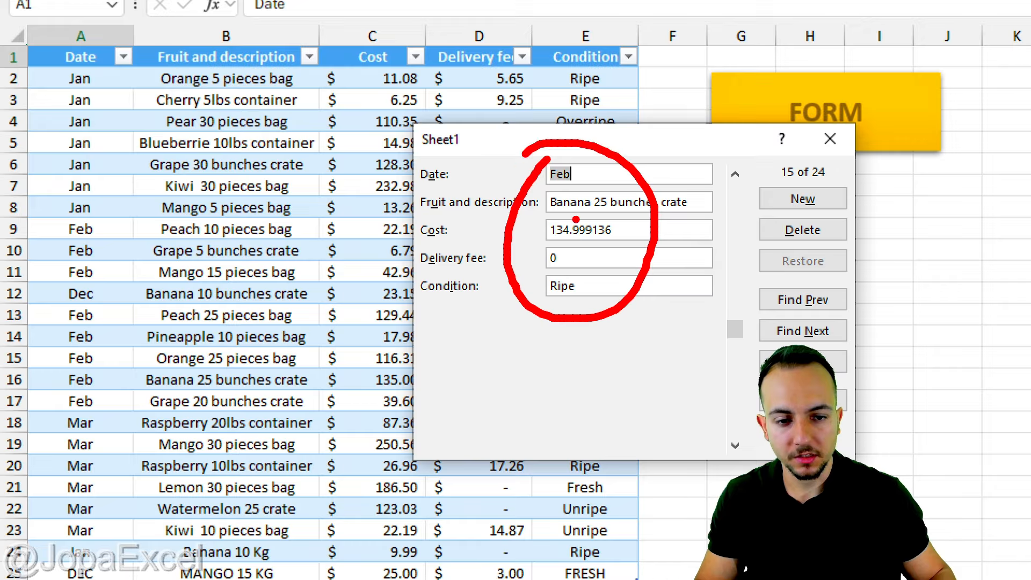
key("e")
left_click_drag(748, 200, 676, 243)
key("e")
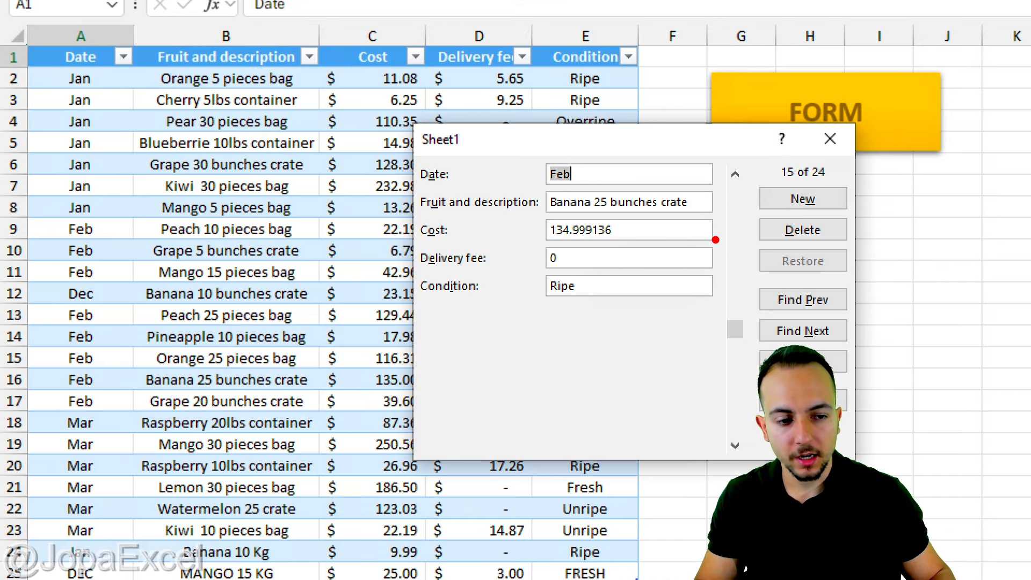
left_click_drag(751, 231, 686, 267)
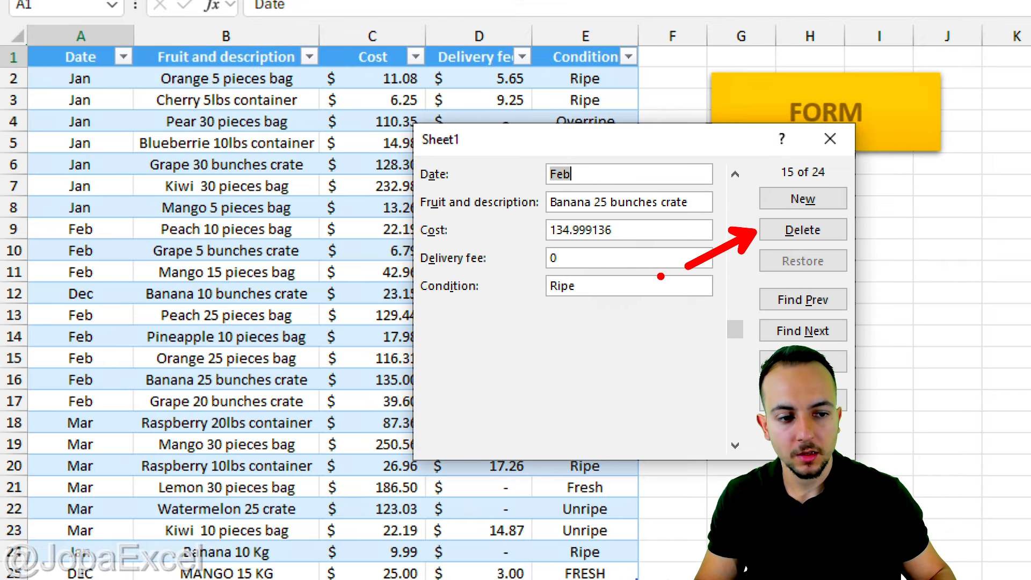
key("Escape")
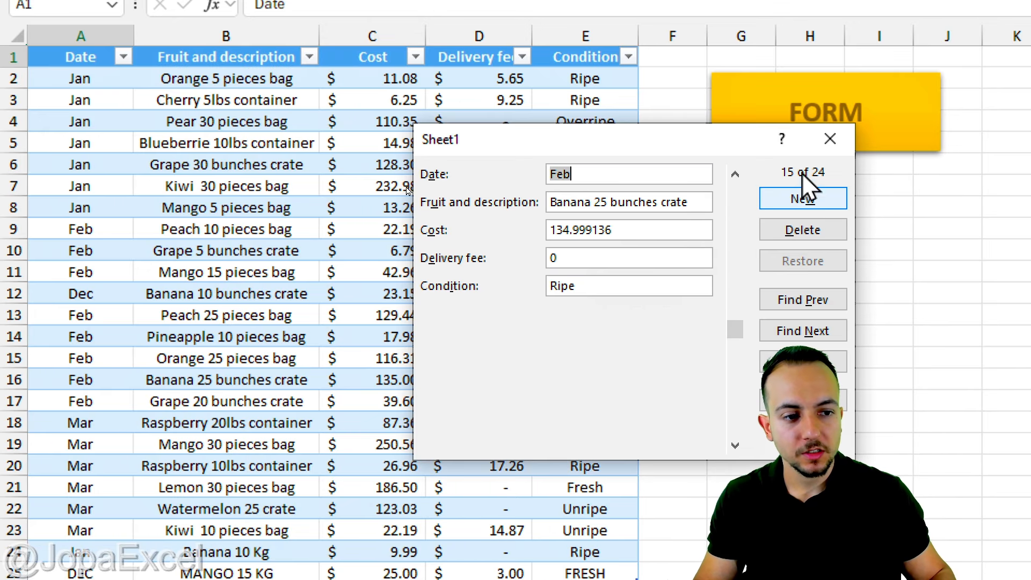
Close the data form, view the second sheet, and test the FORM button on Sheet1, closing the form it opens
left_click(830, 139)
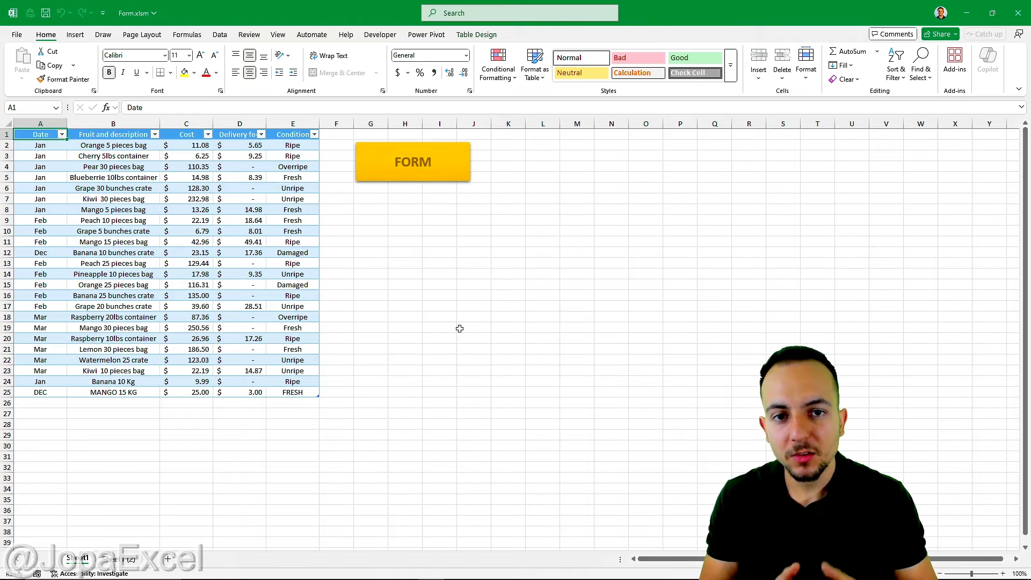
left_click(124, 560)
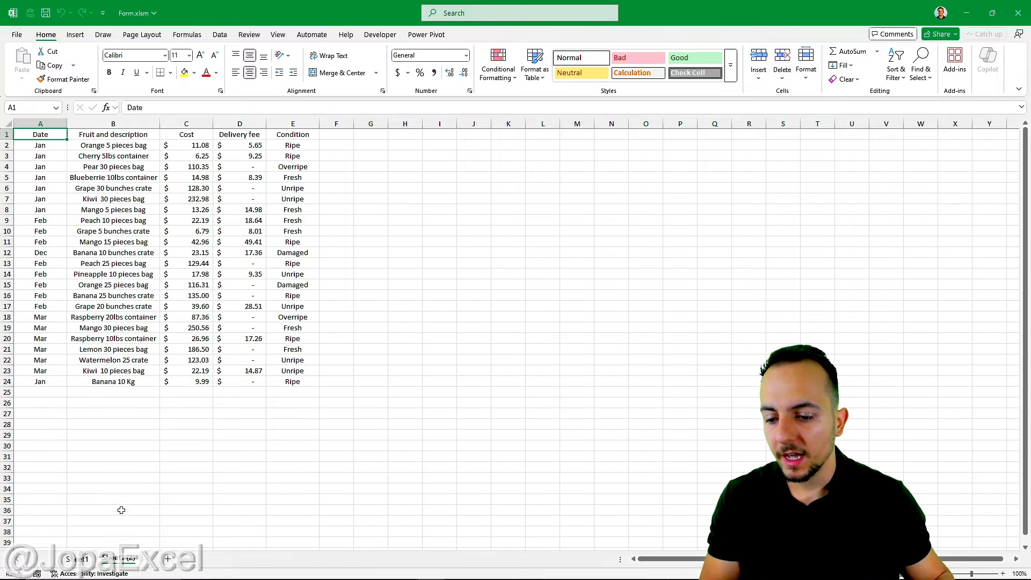
left_click(80, 560)
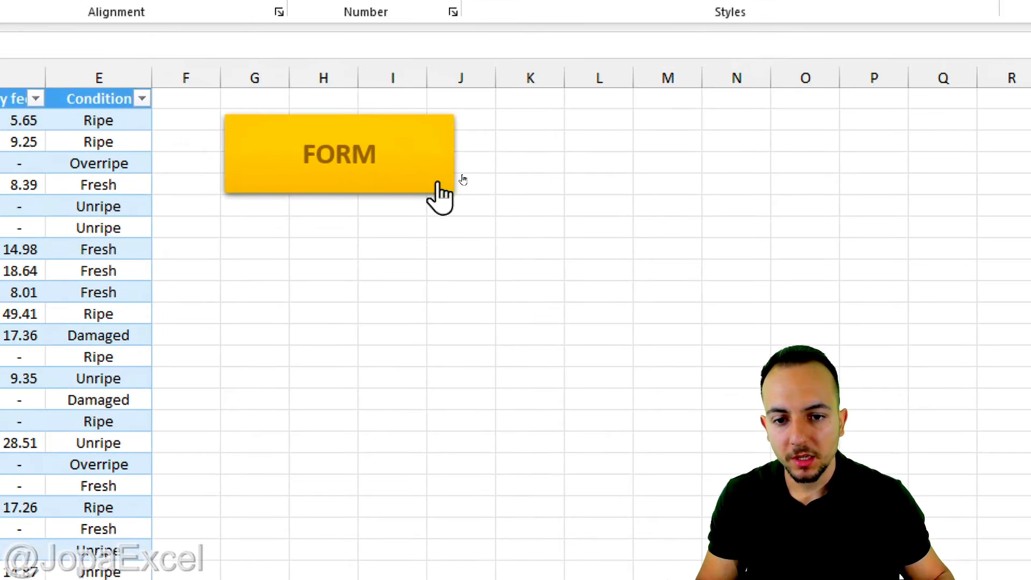
left_click(457, 177)
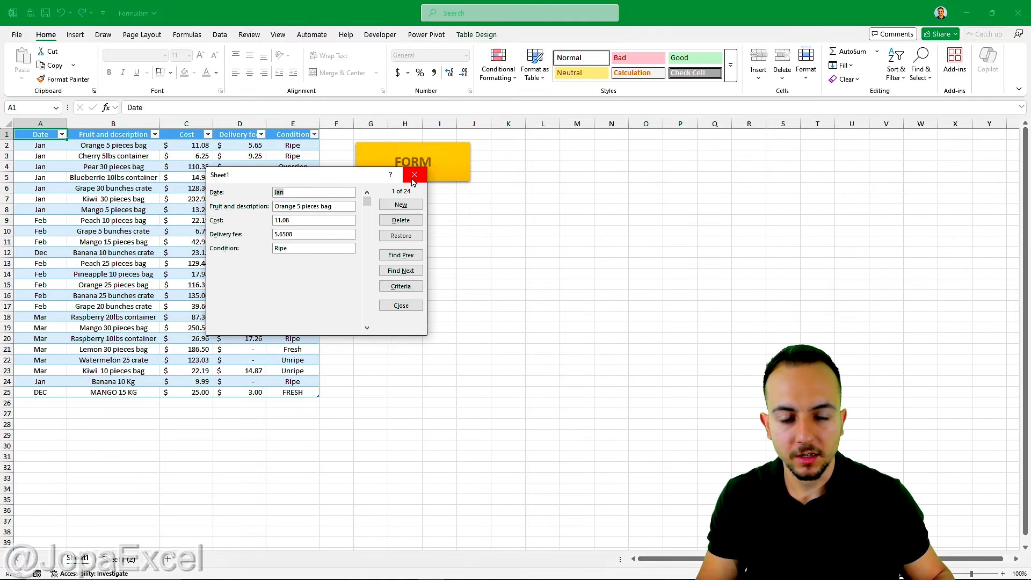
left_click(414, 176)
On the second sheet, draw a rectangle shape beside the data, spanning about columns G to J and rows 3 to 7
left_click(126, 558)
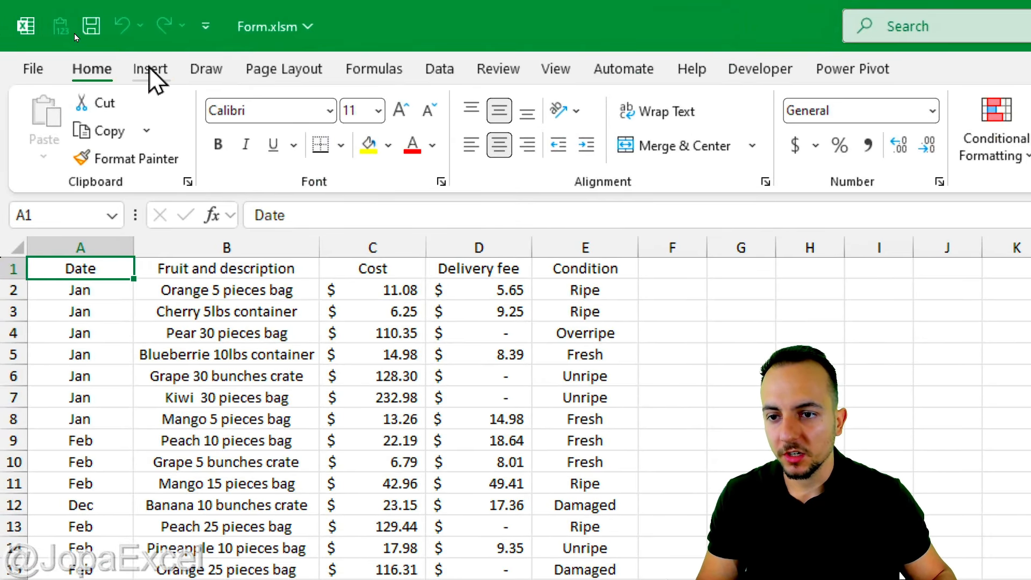
left_click(151, 70)
left_click(370, 161)
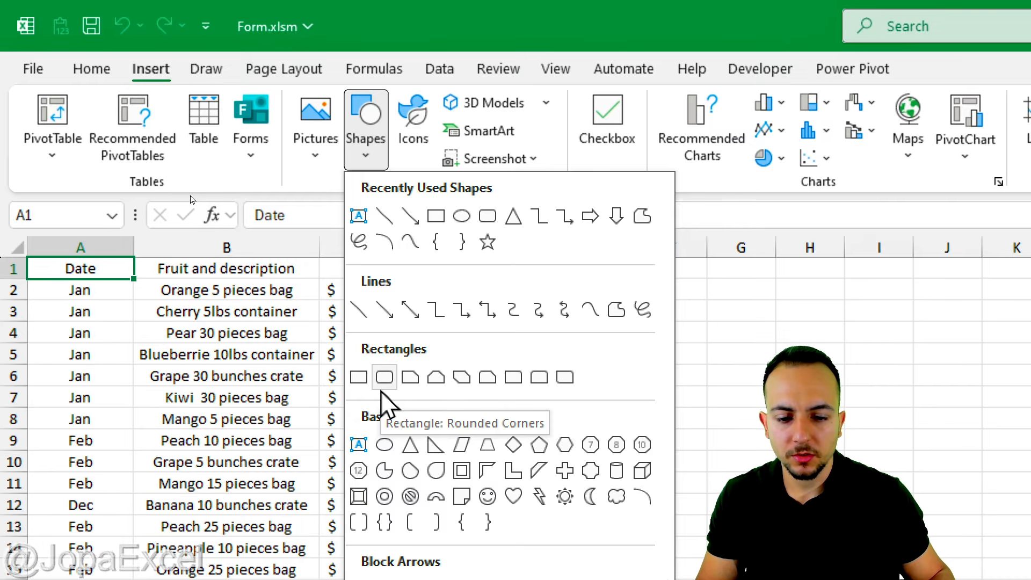
left_click(358, 377)
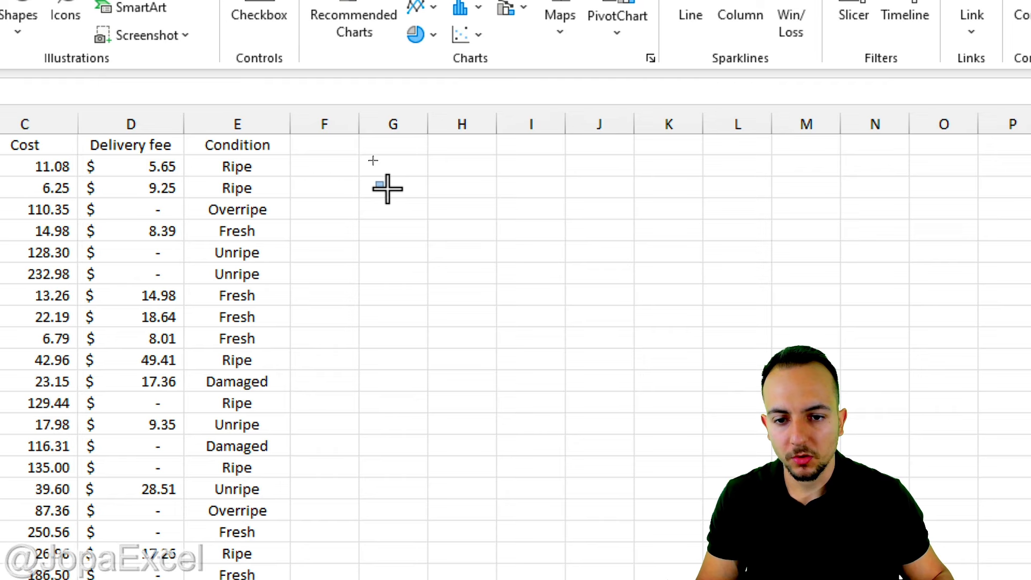
mouse_move(438, 199)
left_mouse_down()
mouse_move(631, 300)
mouse_move(680, 275)
left_mouse_up()
left_click_drag(617, 257, 607, 272)
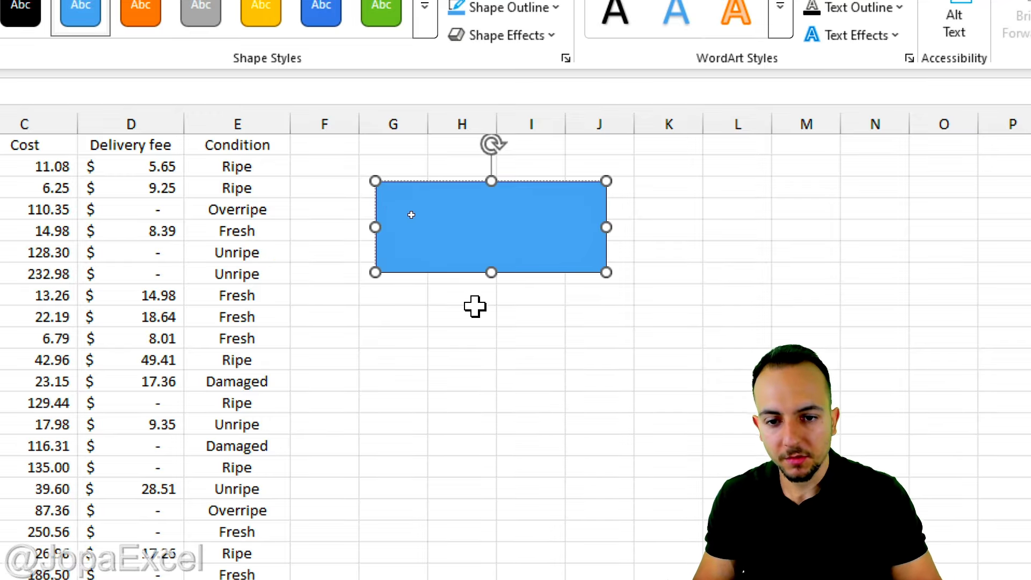
Label the rectangle FORM and enlarge its text to size 20
type("FORM")
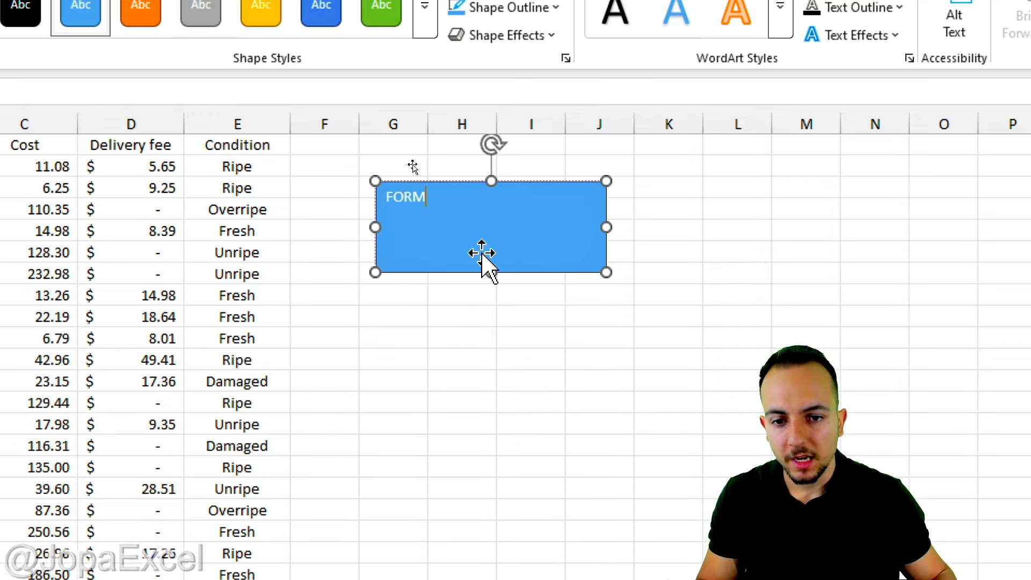
key("ctrl+a")
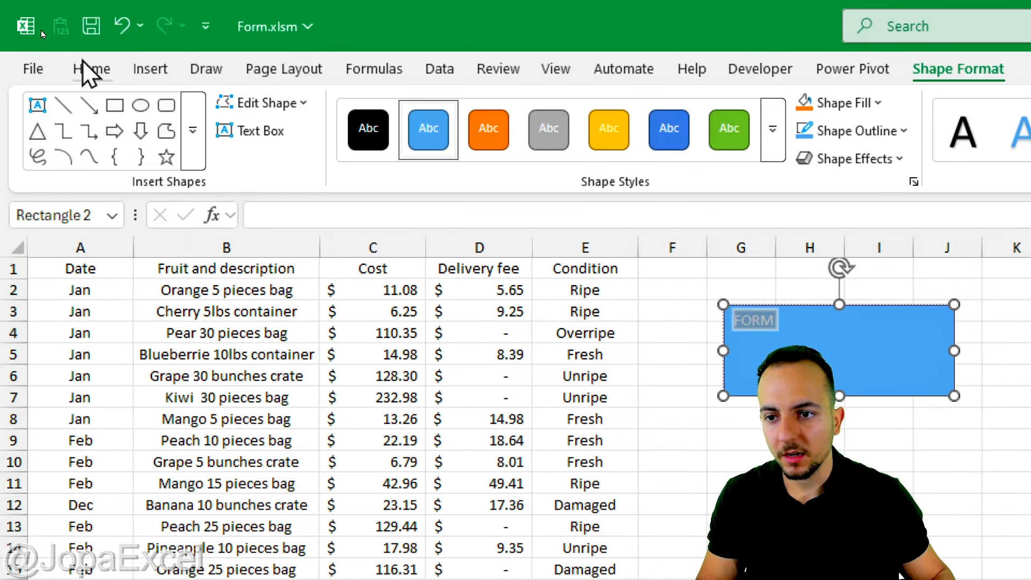
left_click(92, 69)
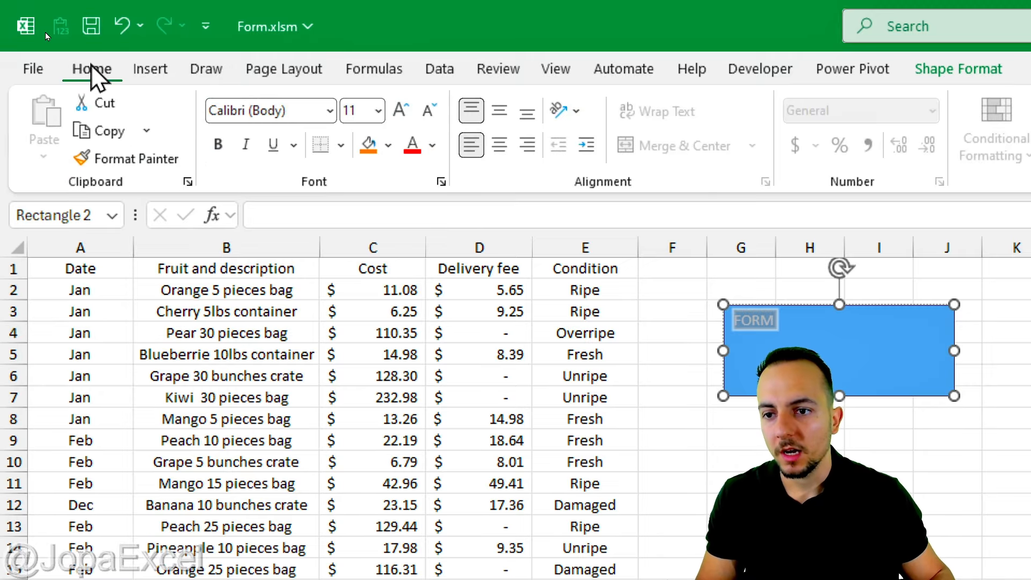
left_click(403, 110)
left_click(403, 111)
left_click(403, 111)
left_click(403, 111)
left_click(403, 111)
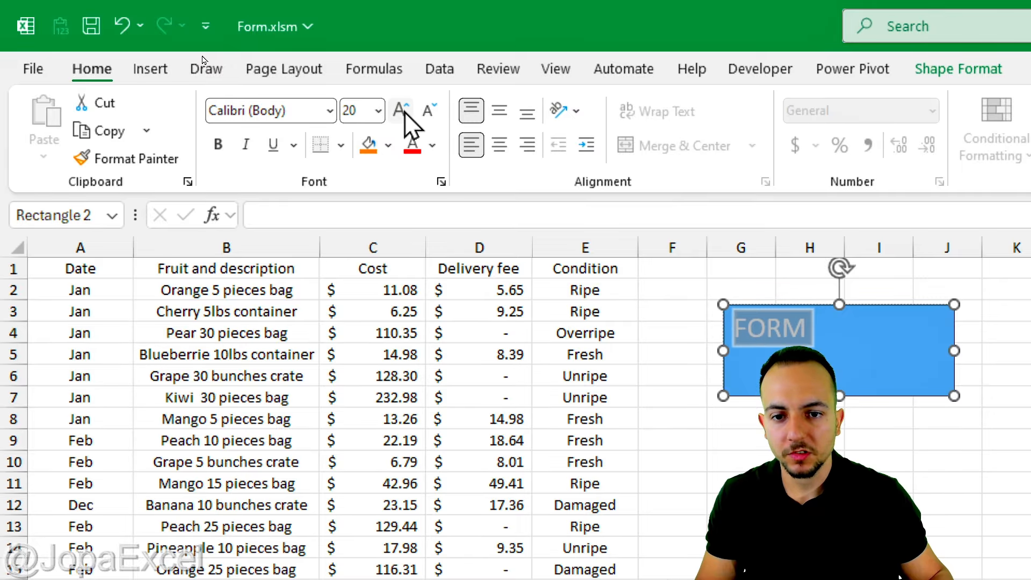
Format the rectangle's FORM label at size 28, centred horizontally and vertically, bold, in the darkest gold theme color
left_click(404, 111)
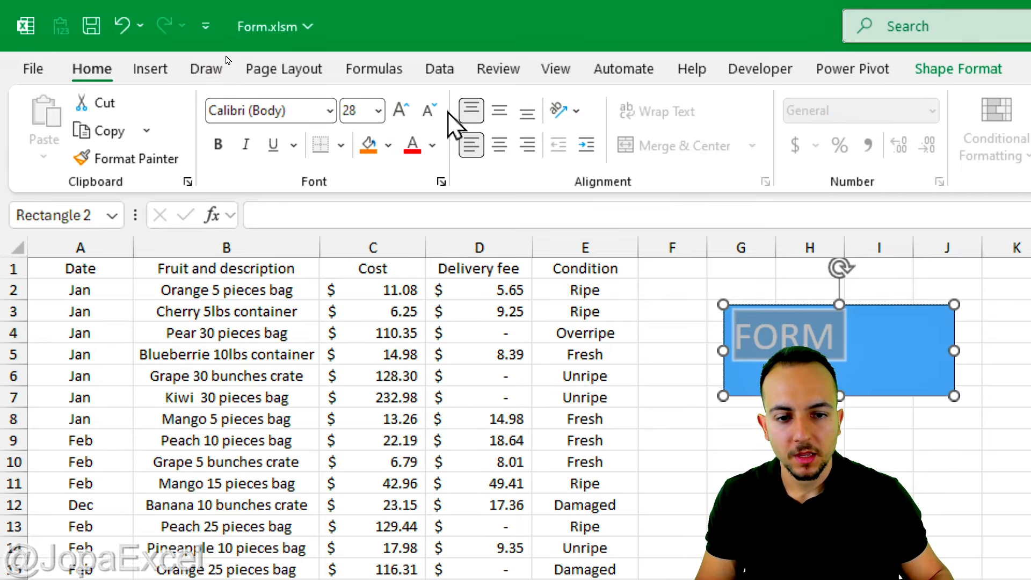
left_click(497, 114)
left_click(498, 145)
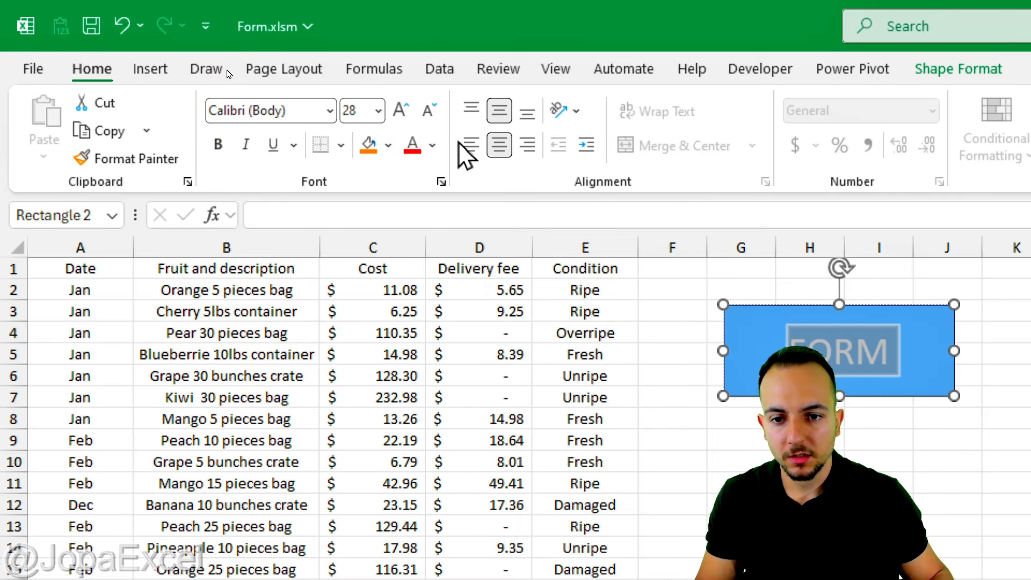
left_click(218, 145)
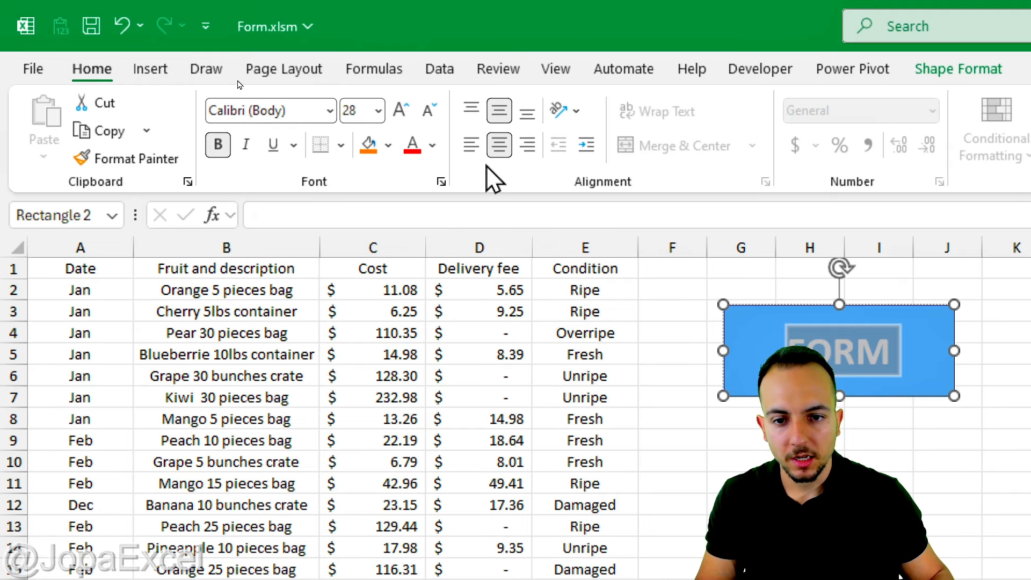
left_click(433, 145)
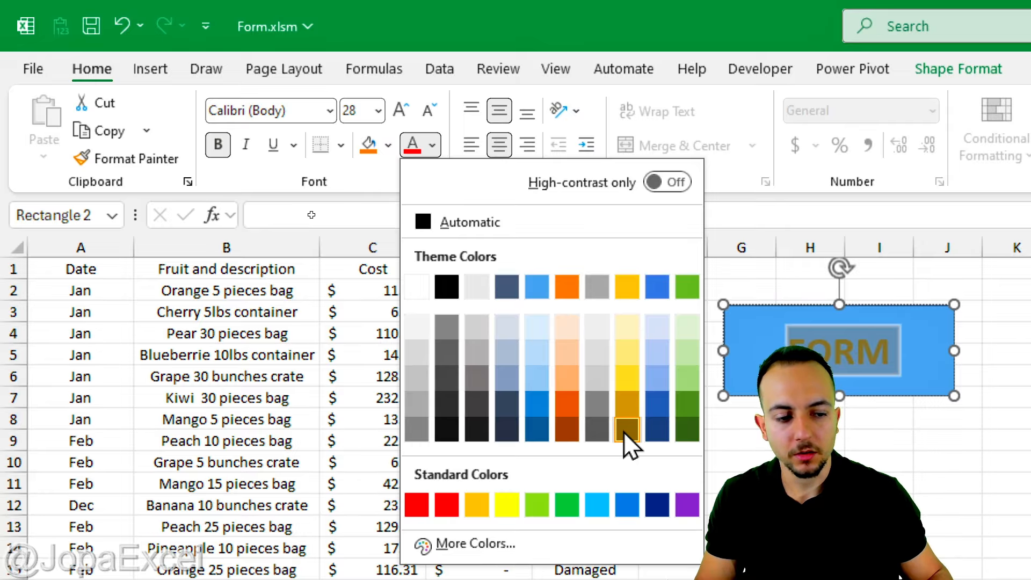
left_click(627, 431)
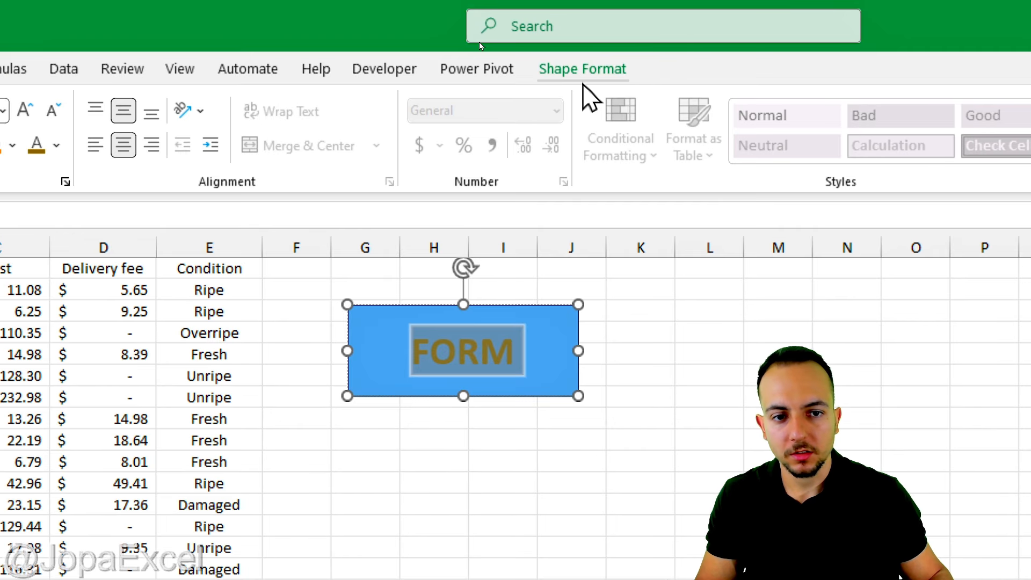
Apply the gold shape style from the last row of Theme Styles to the FORM rectangle and deselect it
left_click(584, 81)
left_click(400, 156)
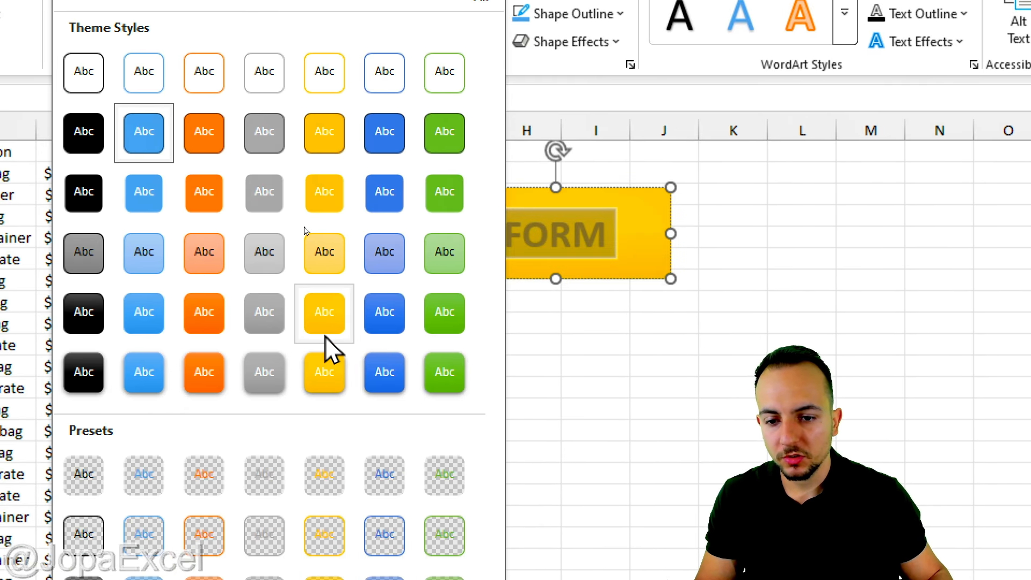
left_click(321, 385)
left_click(486, 363)
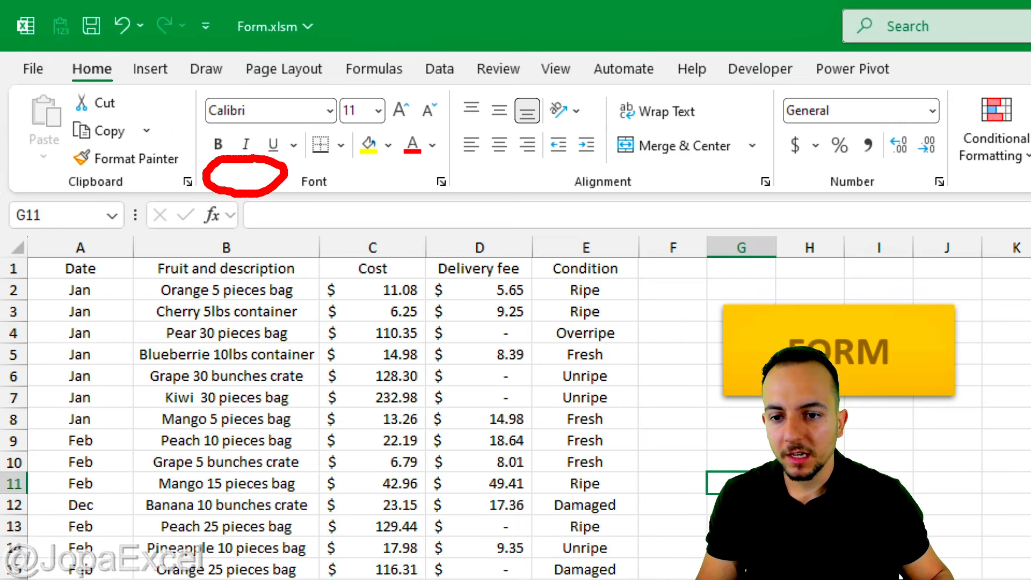
Open the ribbon customization options, list commands from All Tabs and select Developer
right_click(245, 178)
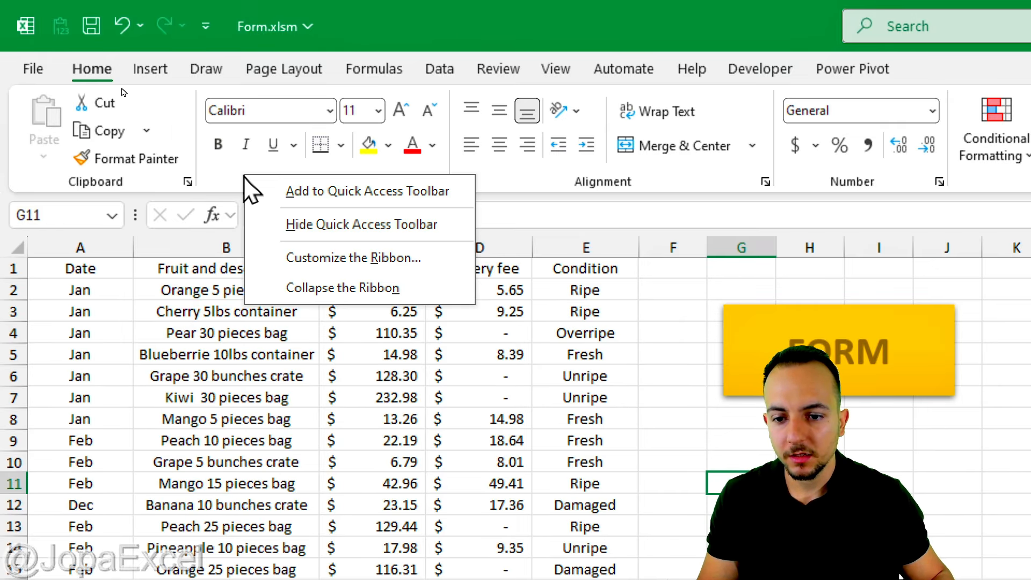
left_click(344, 258)
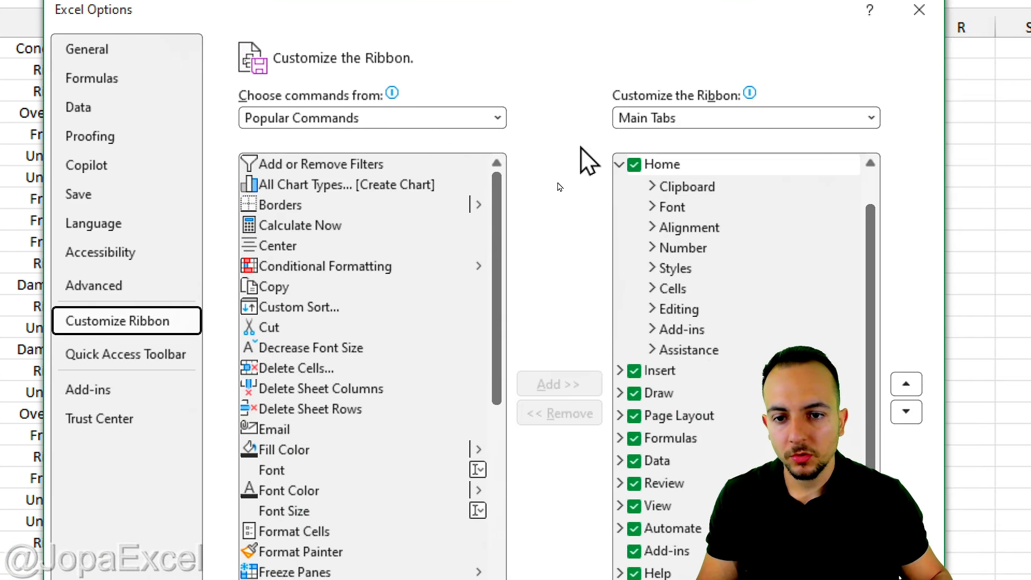
left_click(391, 120)
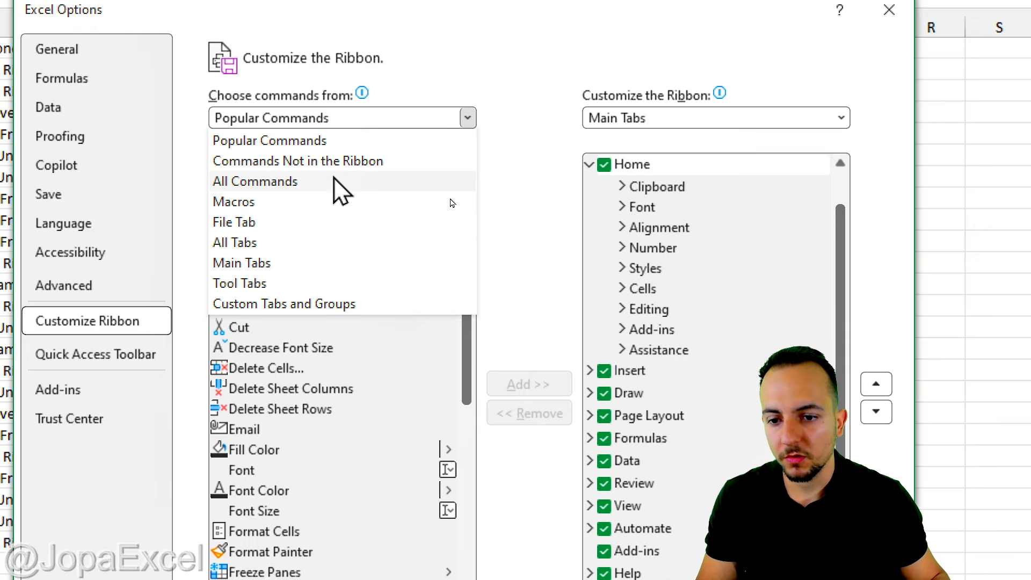
left_click(247, 242)
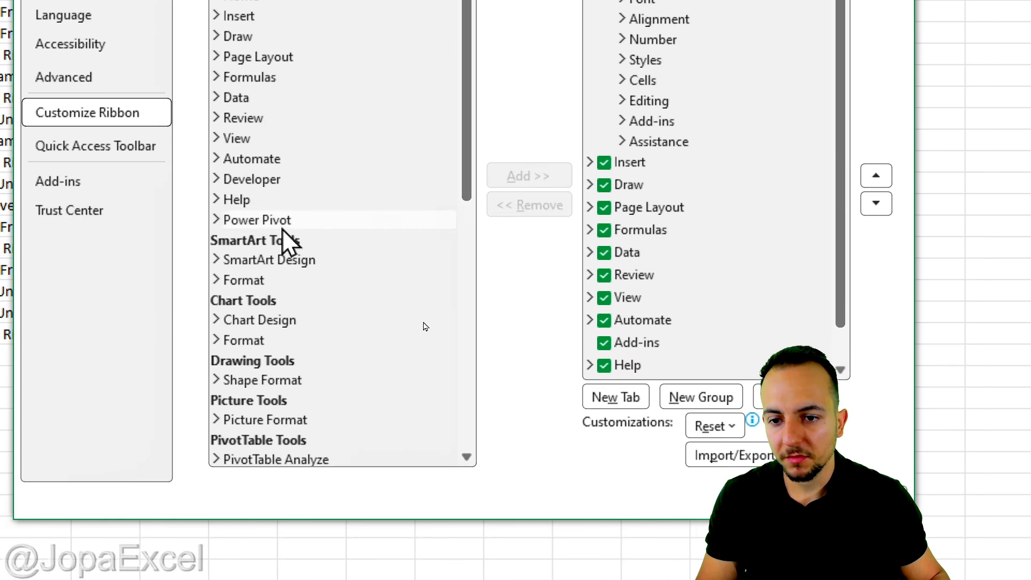
left_click(274, 189)
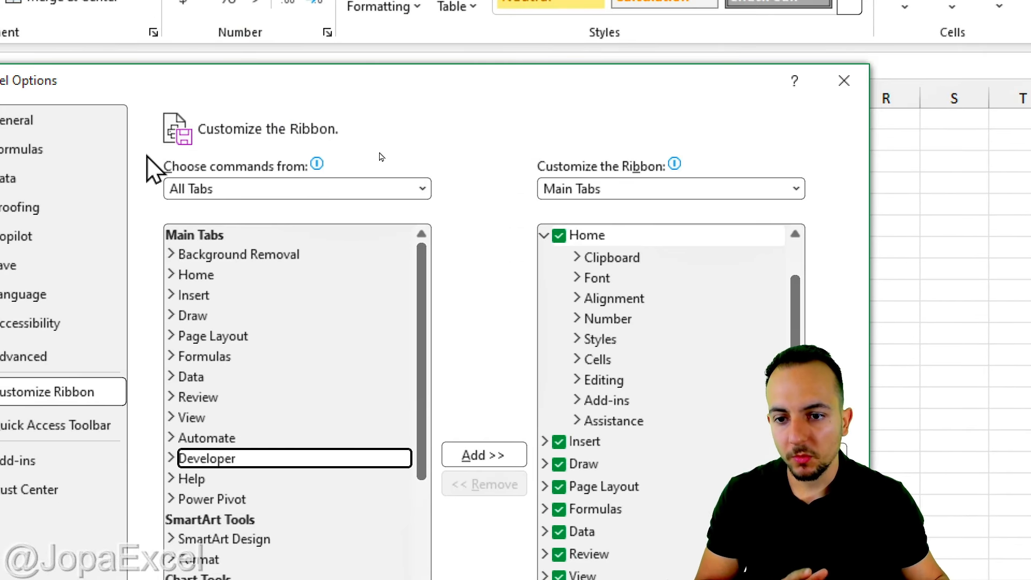
List commands from All Commands and select the Form... command
left_click(267, 190)
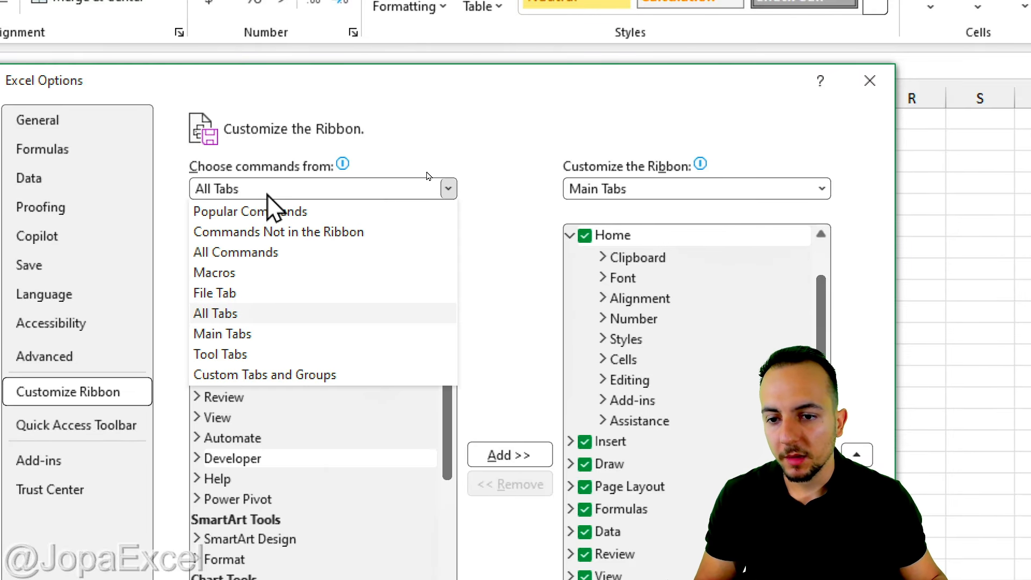
key("Escape")
left_click(269, 256)
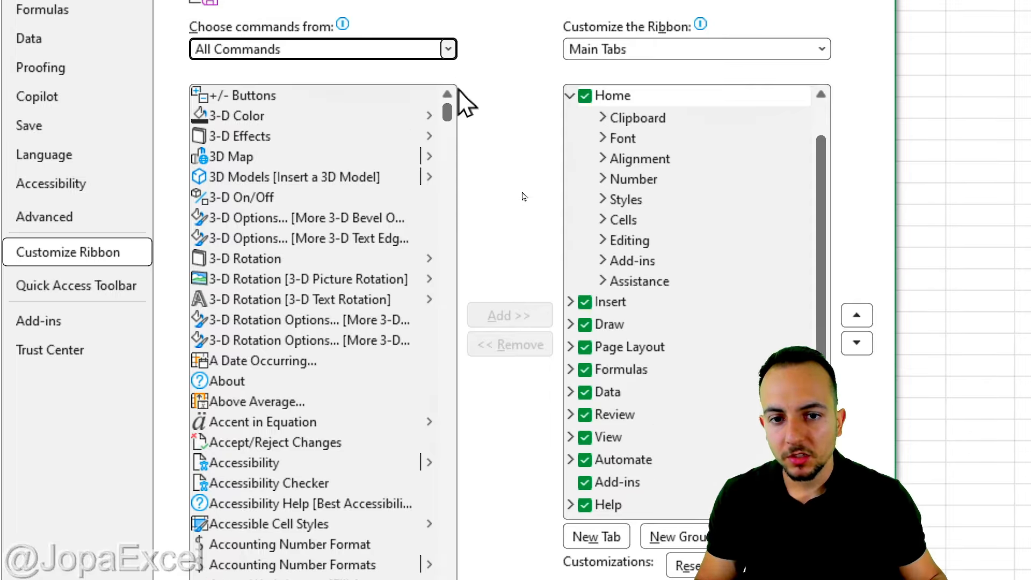
left_click_drag(450, 117, 458, 264)
scroll(345, 294, "down", 2)
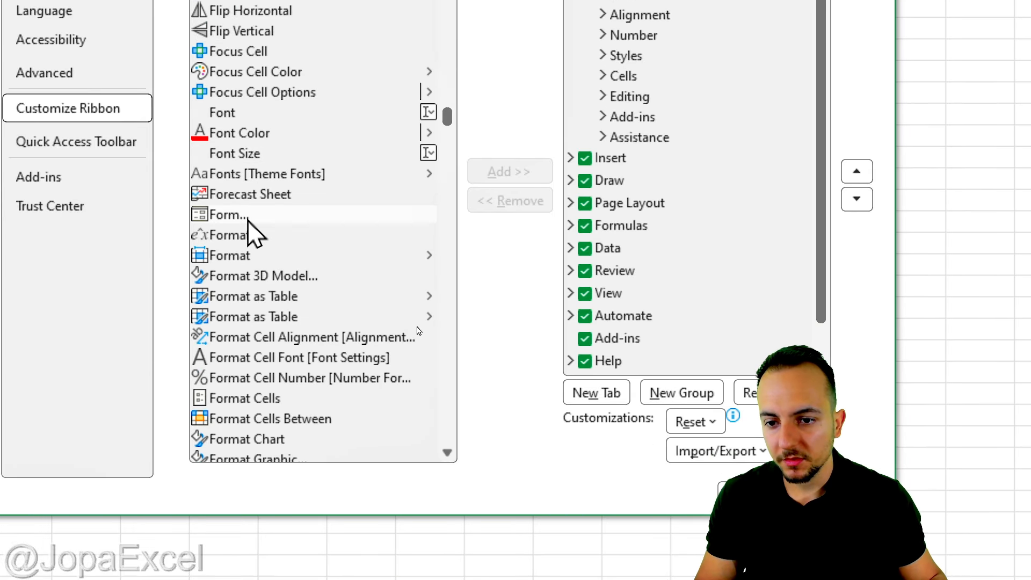
left_click(249, 352)
key("ctrl+2")
mouse_move(201, 192)
left_mouse_down()
mouse_move(184, 195)
mouse_move(182, 179)
left_mouse_up()
key("Escape")
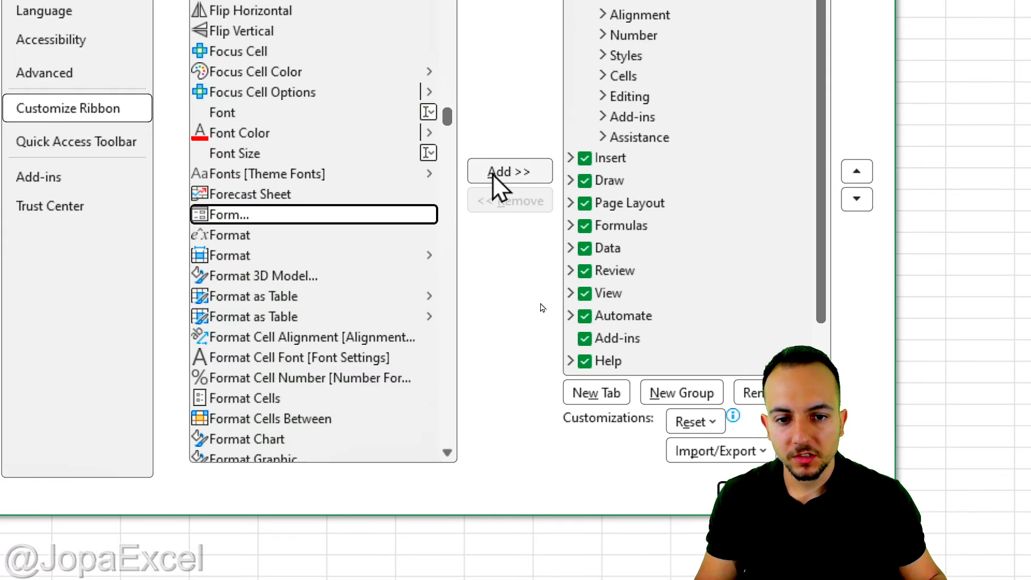
Try to add the Form... command directly to the built-in Home tab
left_click(495, 173)
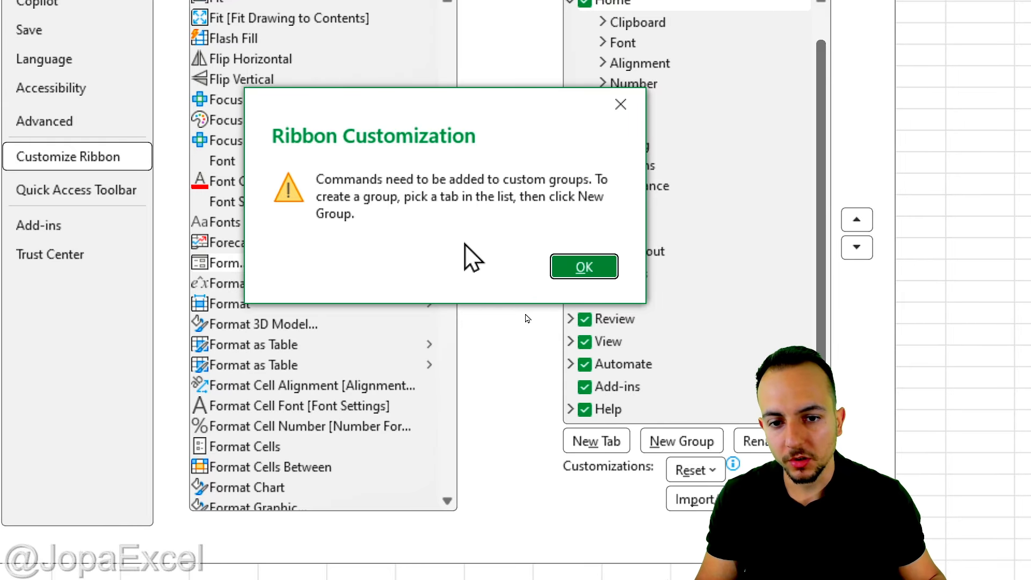
left_click(621, 104)
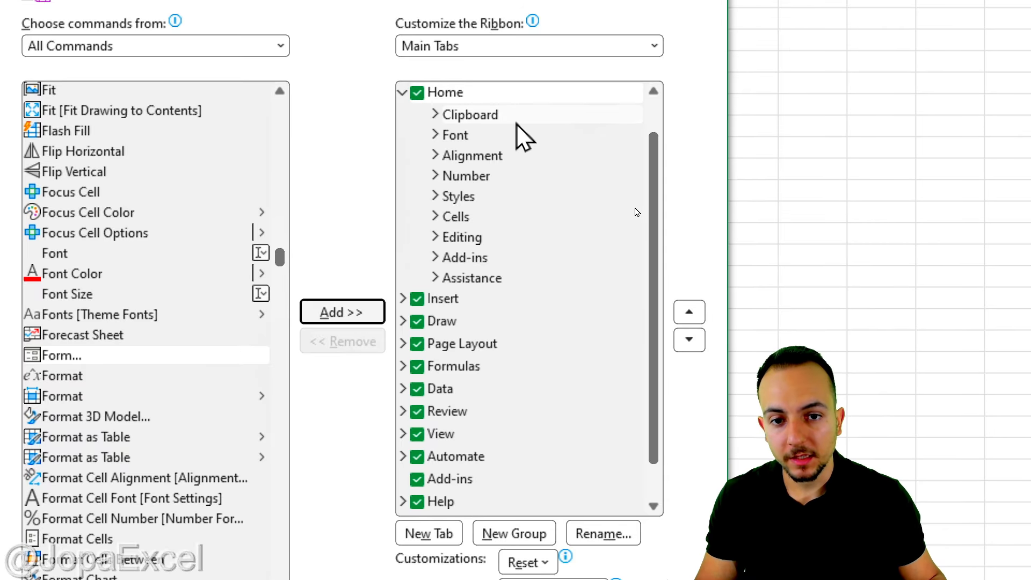
Collapse the Home groups, create a new custom ribbon tab after Power Pivot and select its new group
left_click(402, 92)
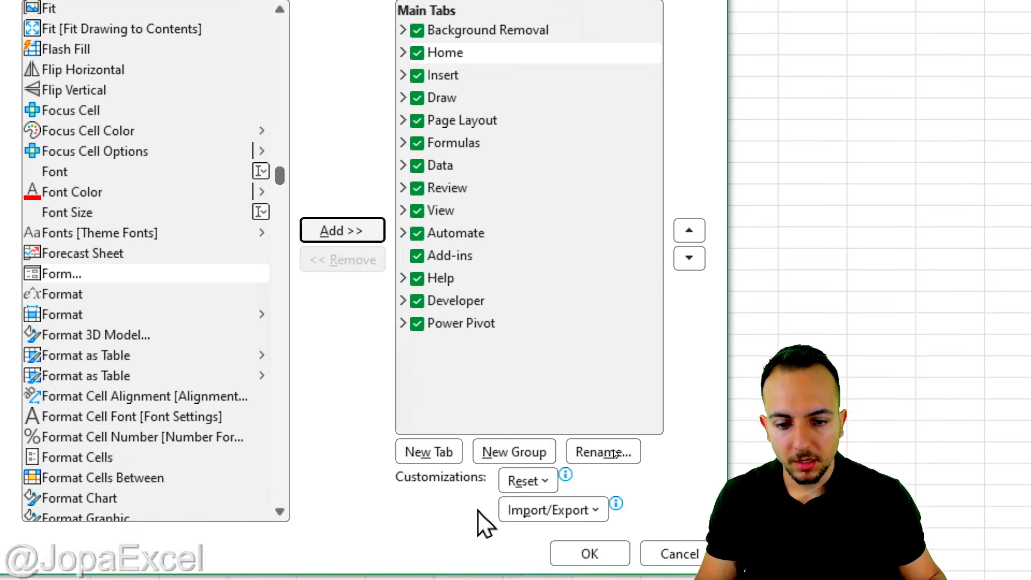
left_click(463, 323)
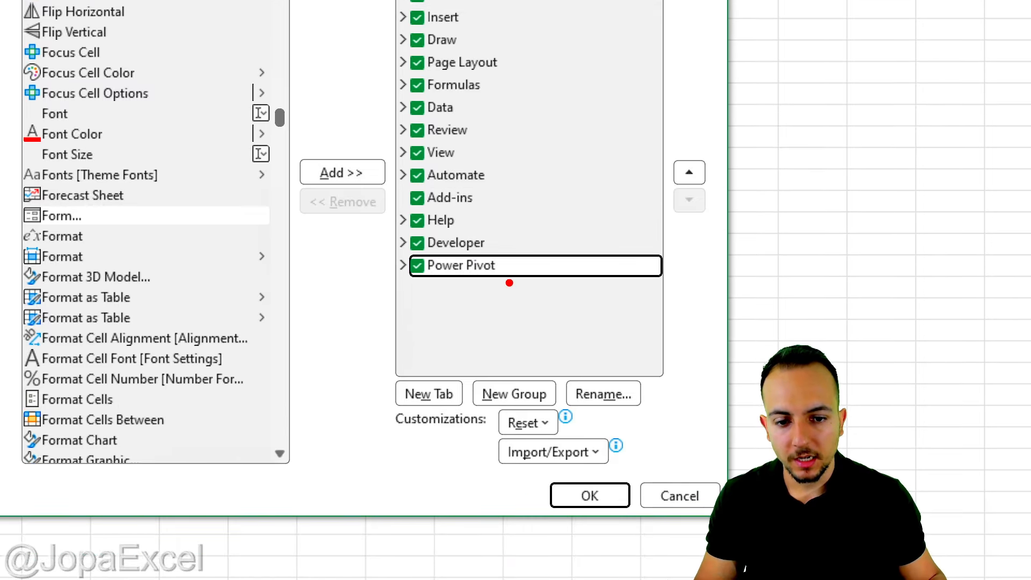
left_click_drag(509, 283, 553, 351)
left_click_drag(477, 297, 530, 270)
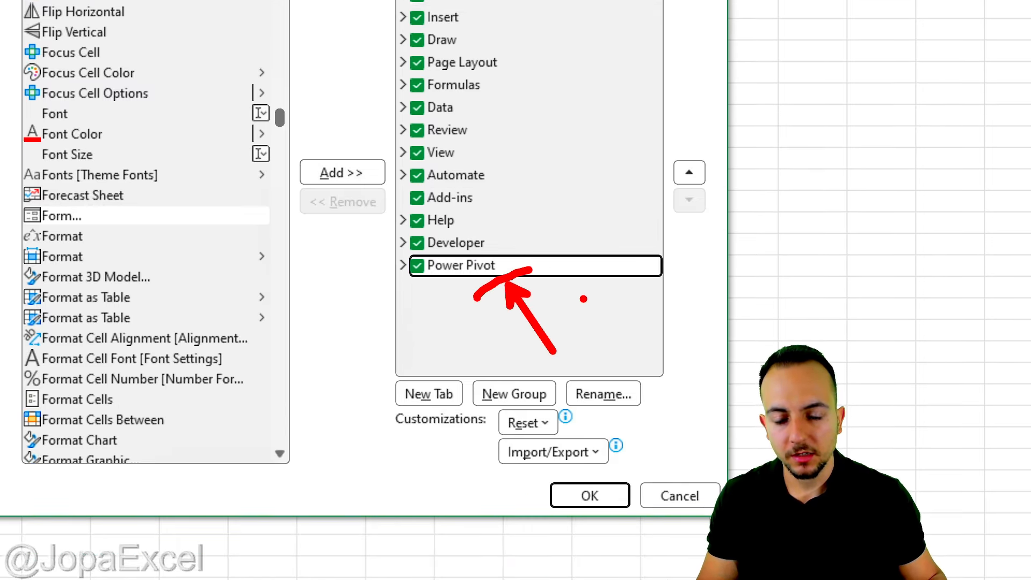
key("Escape")
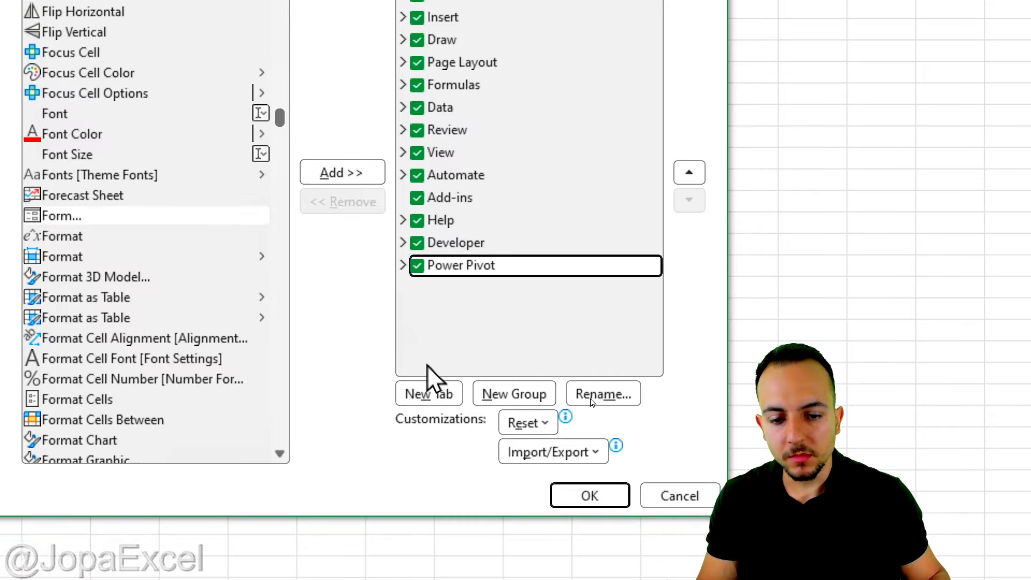
left_click(438, 399)
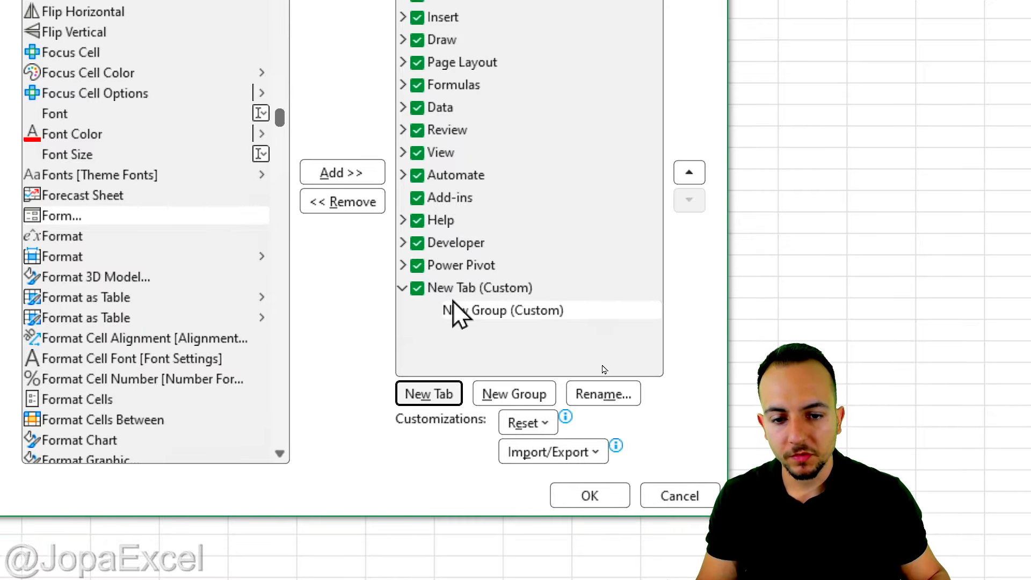
left_click(486, 311)
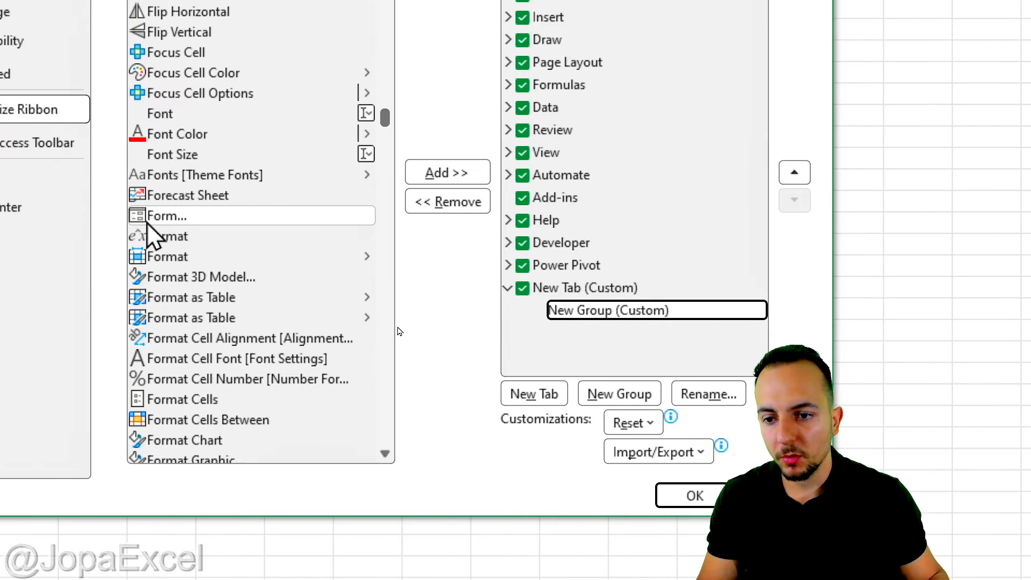
Add the Form... command to the new custom group and apply the ribbon customization
left_click(49, 221)
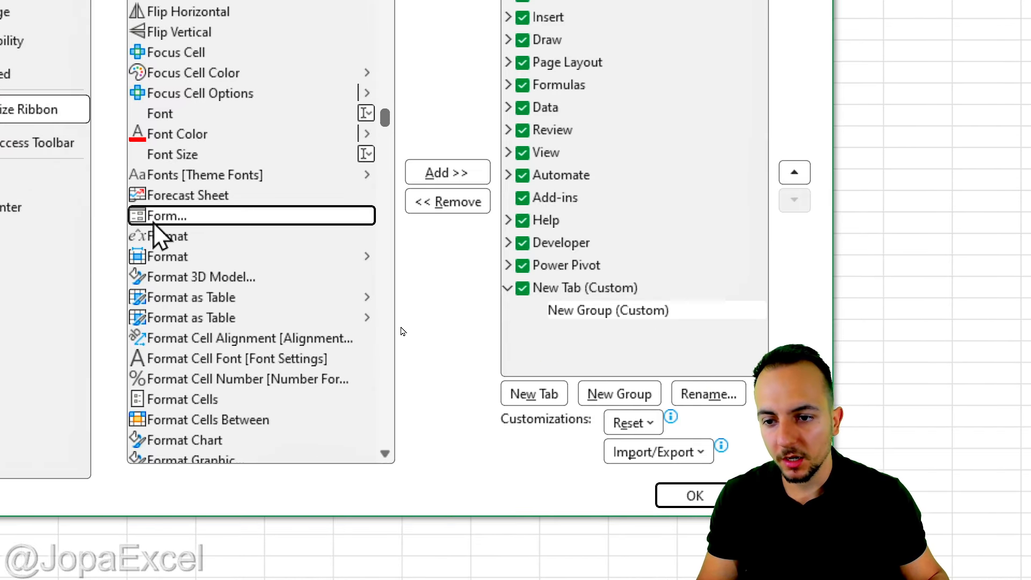
left_click(437, 175)
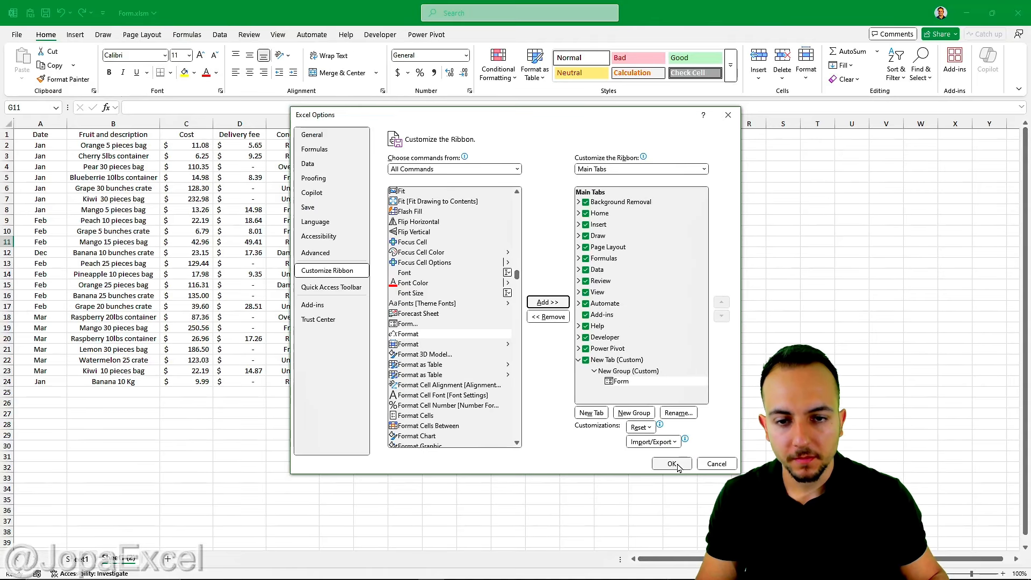
left_click(672, 464)
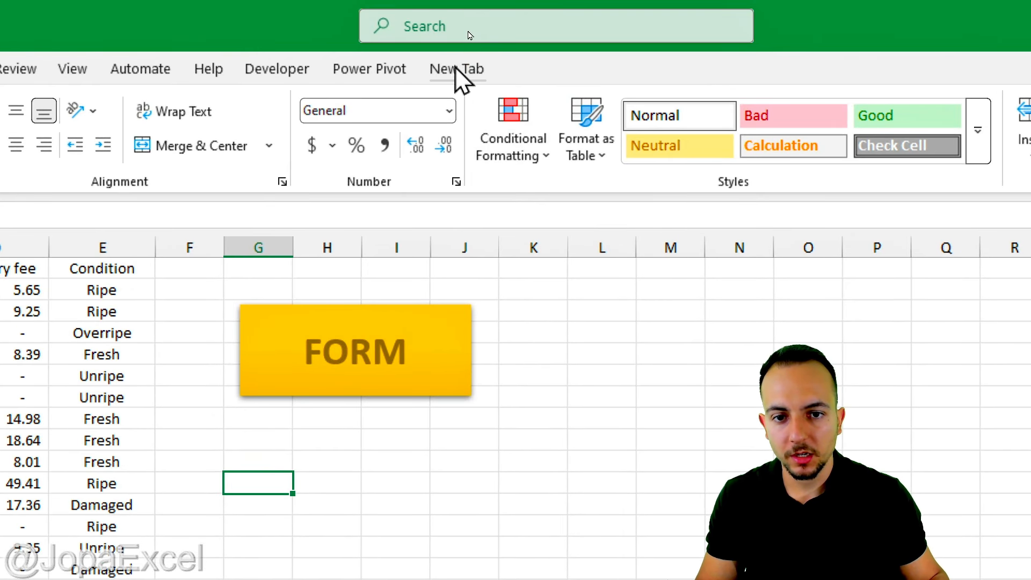
View the new custom ribbon tab and the Developer commands, and look at the empty rows below the fruit data
left_click(457, 71)
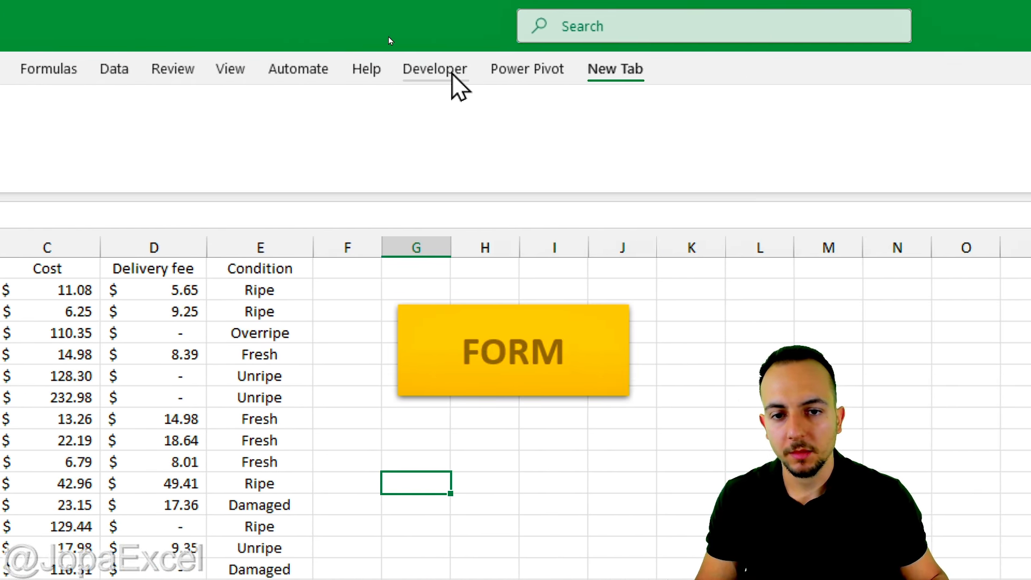
left_click(456, 75)
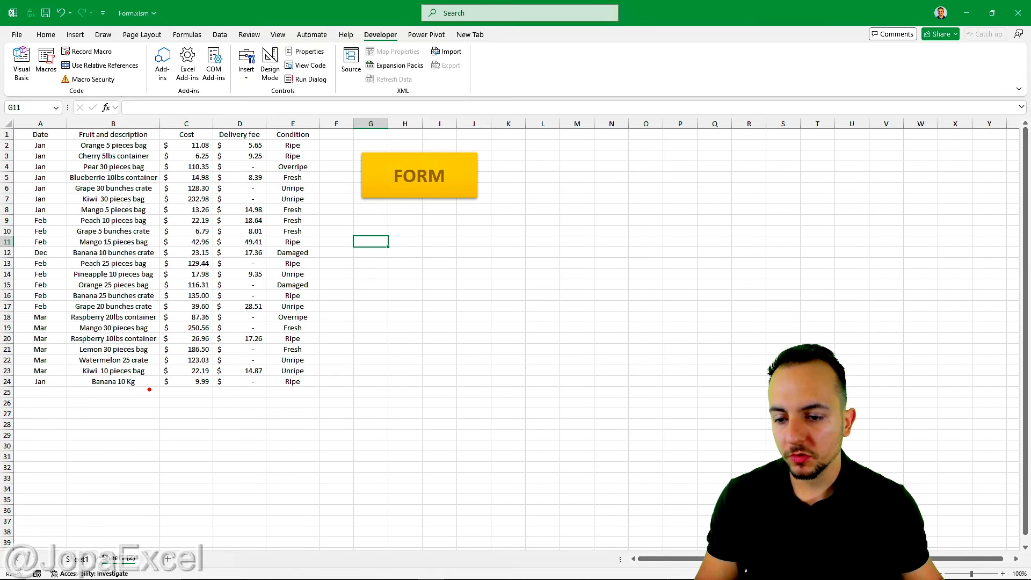
mouse_move(149, 390)
left_mouse_down()
mouse_move(161, 497)
mouse_move(178, 486)
left_mouse_up()
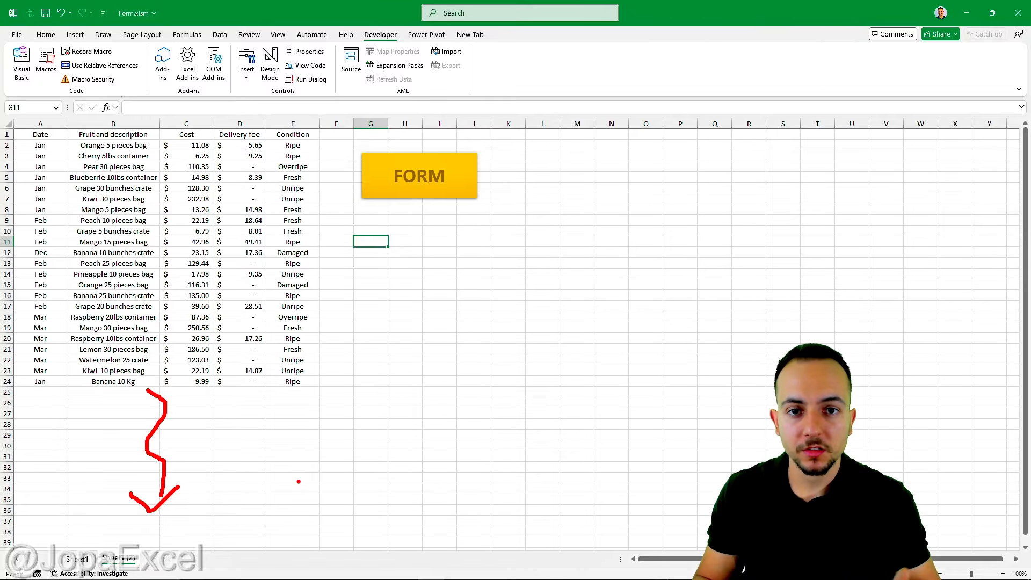
key("Escape")
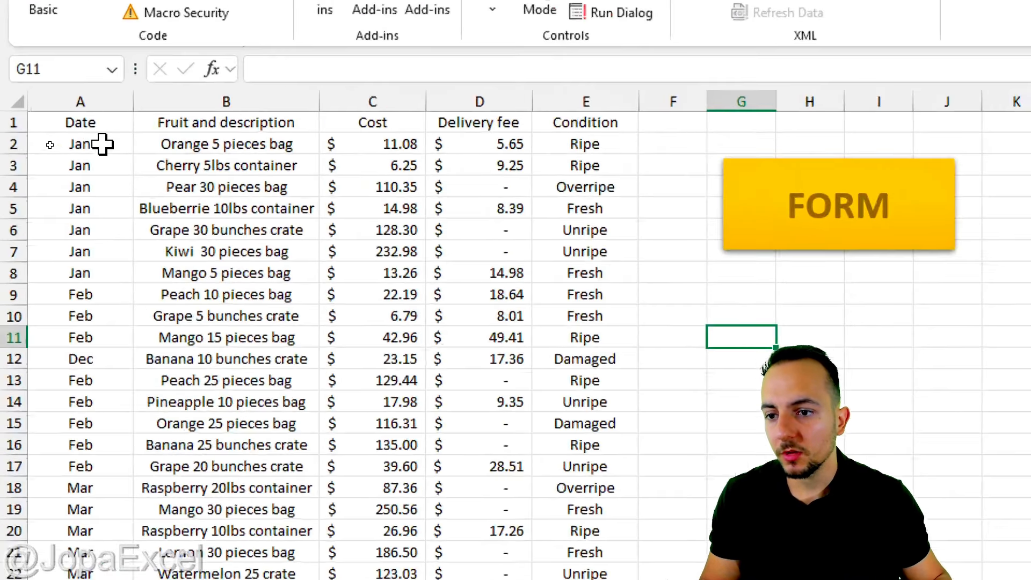
Convert the fruit data in A1:E24 to a table with its first row as headers
left_click_drag(34, 133, 171, 175)
left_click_drag(342, 204, 571, 561)
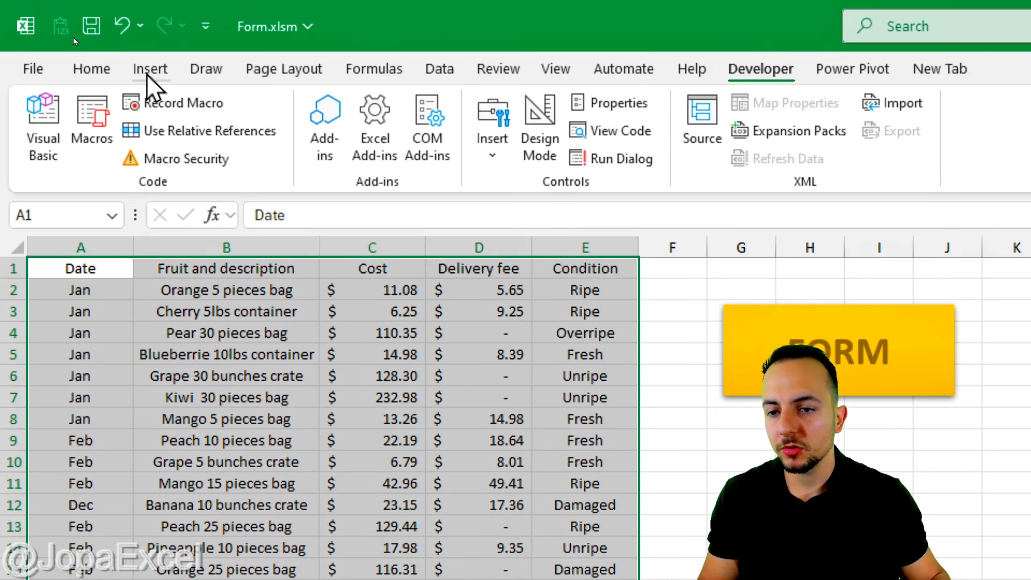
left_click(149, 70)
left_click(204, 127)
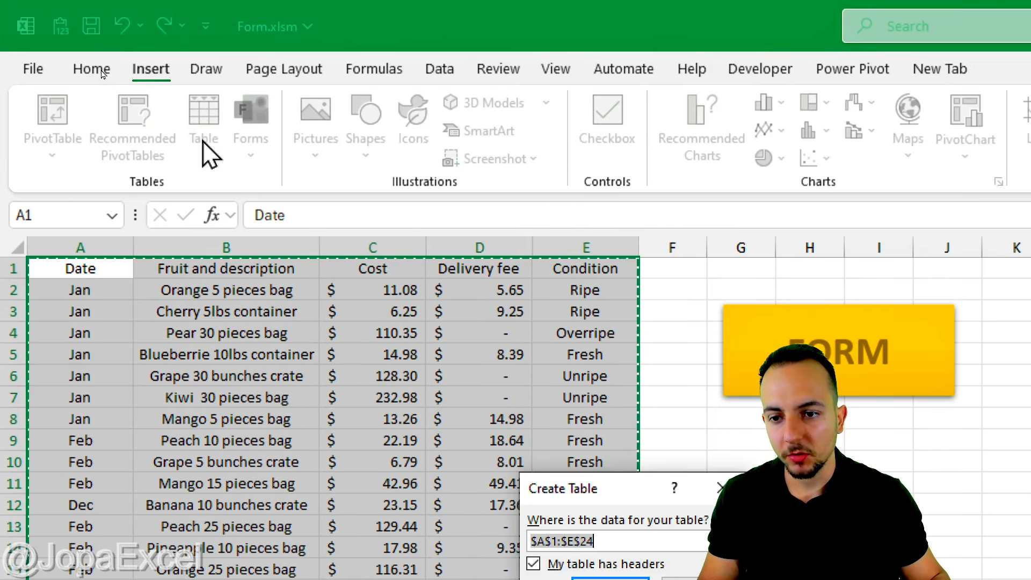
left_click_drag(568, 496, 277, 308)
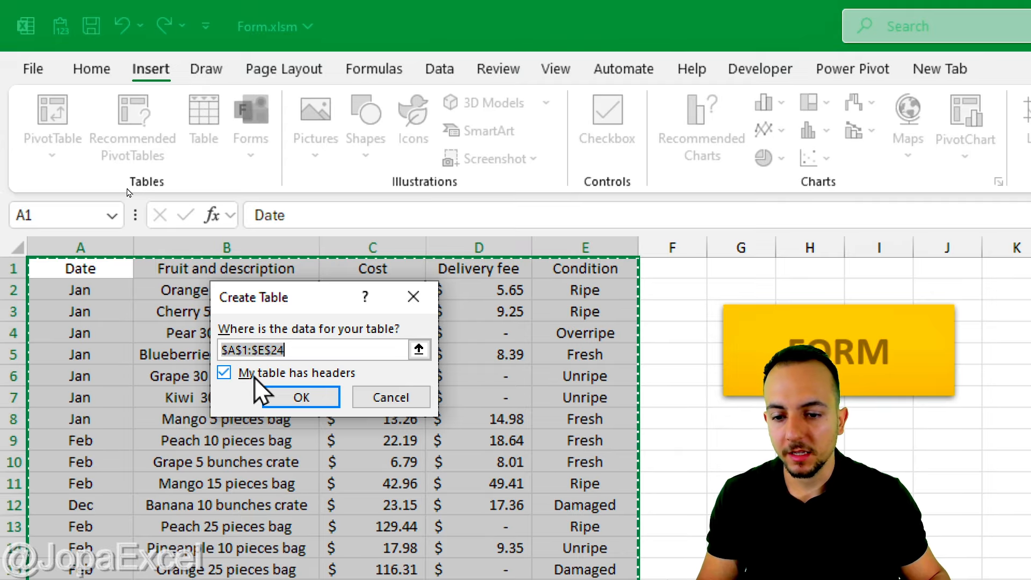
key("Tab")
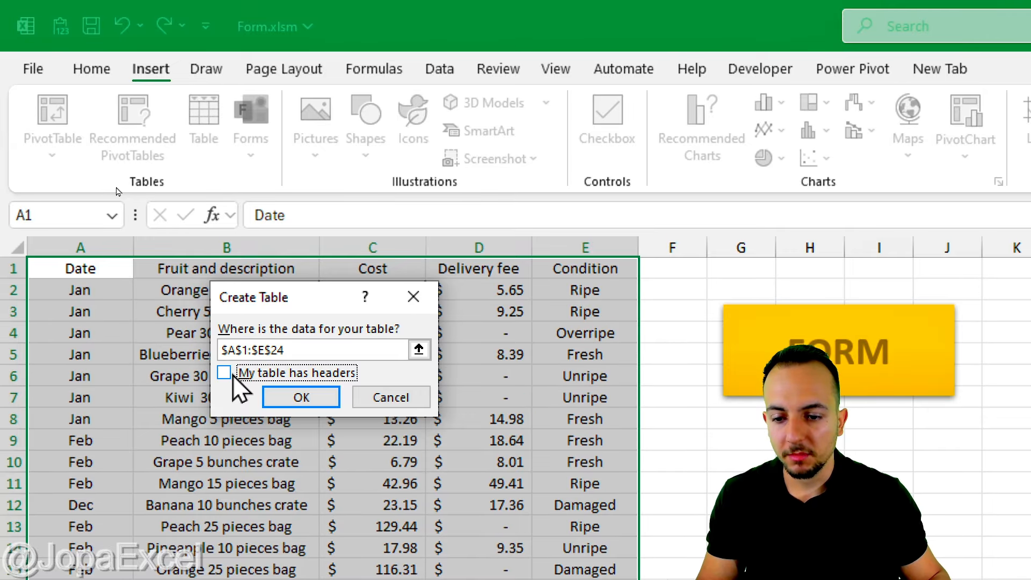
left_click(286, 407)
key("ctrl+q")
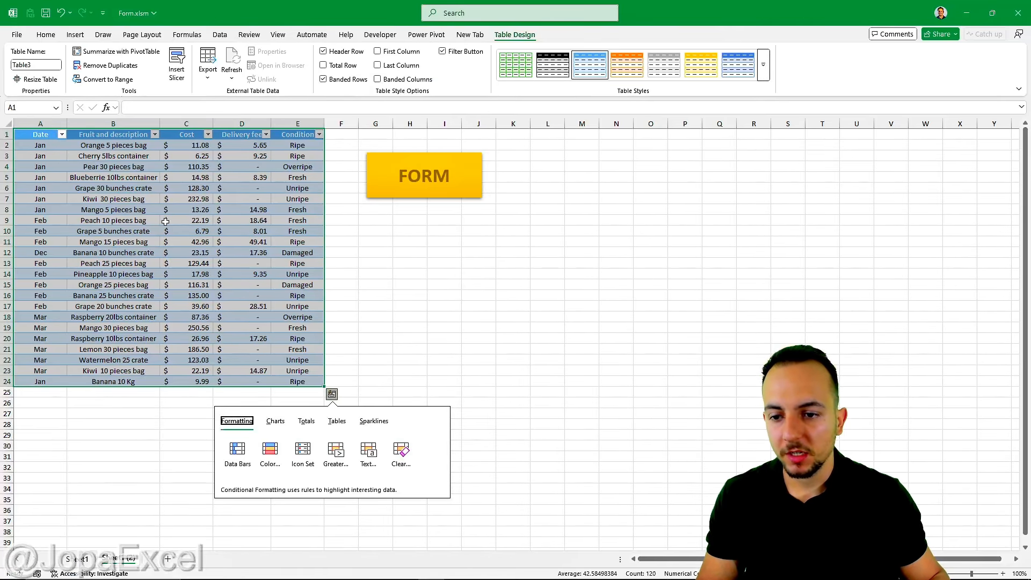
left_click(165, 221)
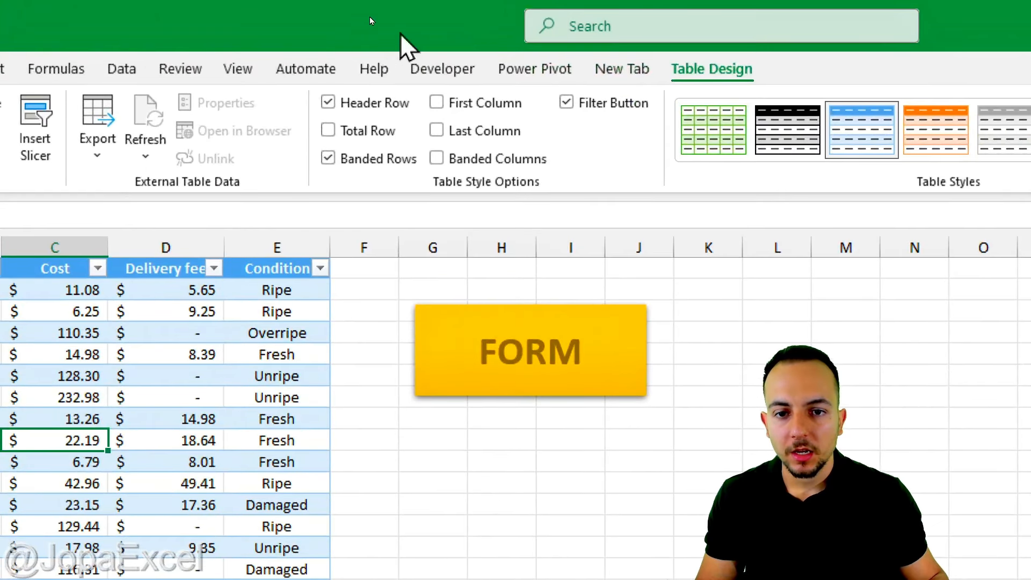
left_click(458, 70)
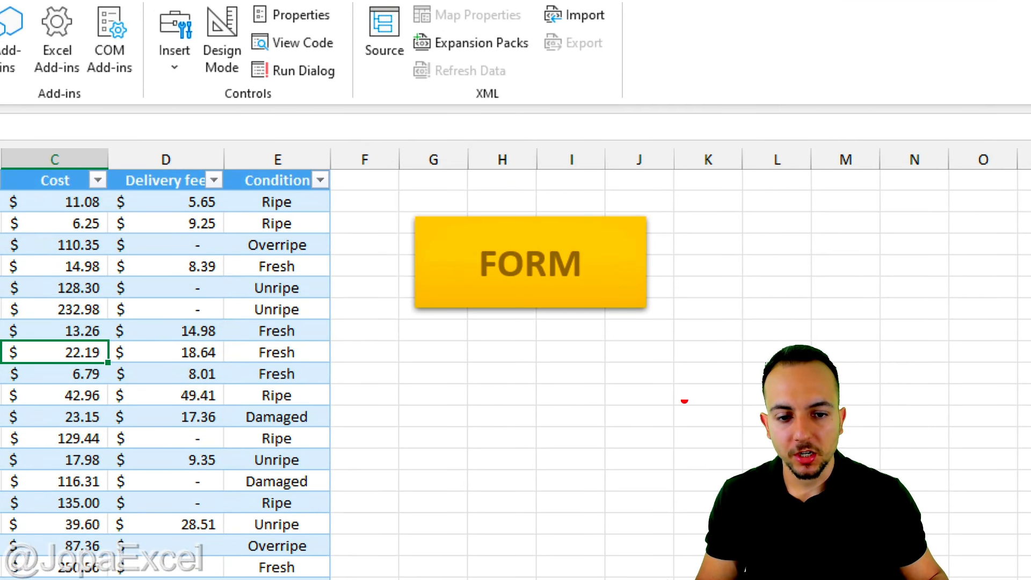
mouse_move(628, 202)
left_mouse_down()
mouse_move(419, 263)
mouse_move(669, 212)
left_mouse_up()
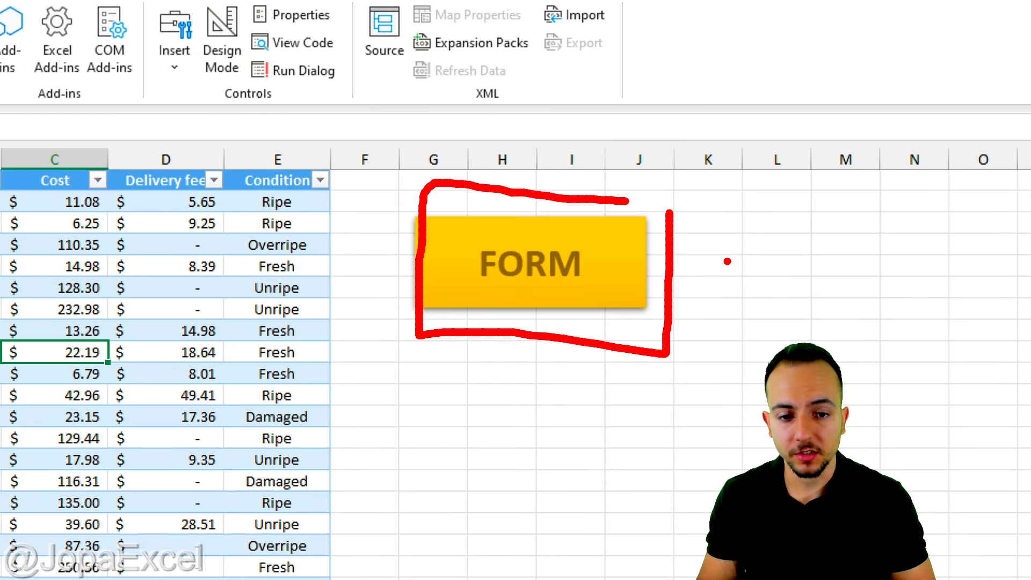
key("Escape")
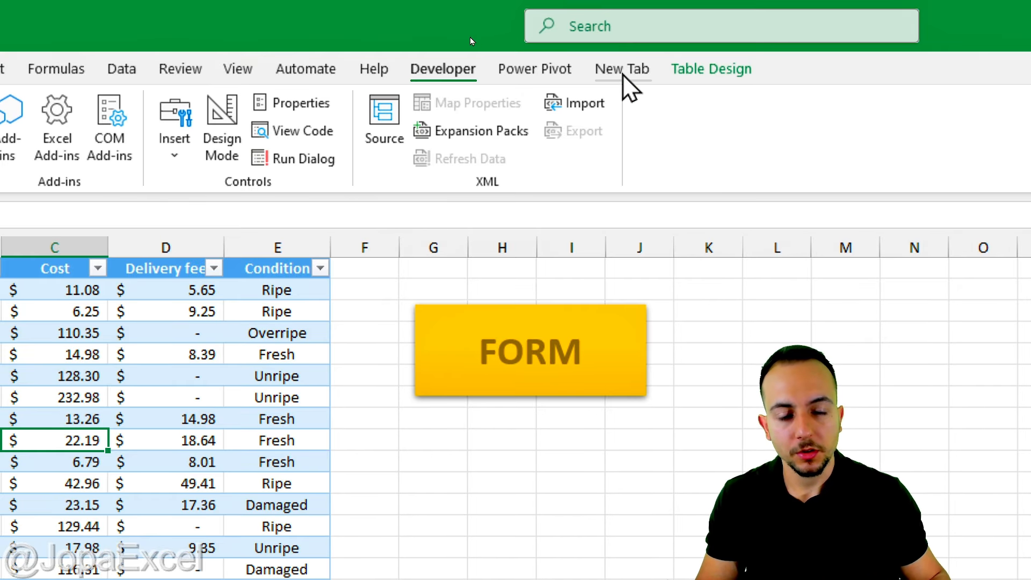
left_click(623, 72)
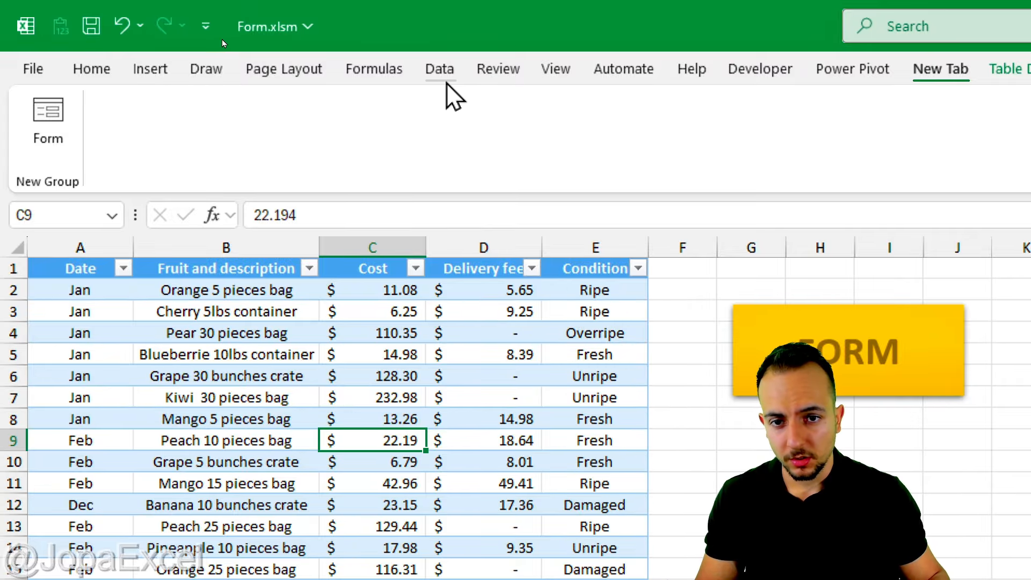
left_click(374, 72)
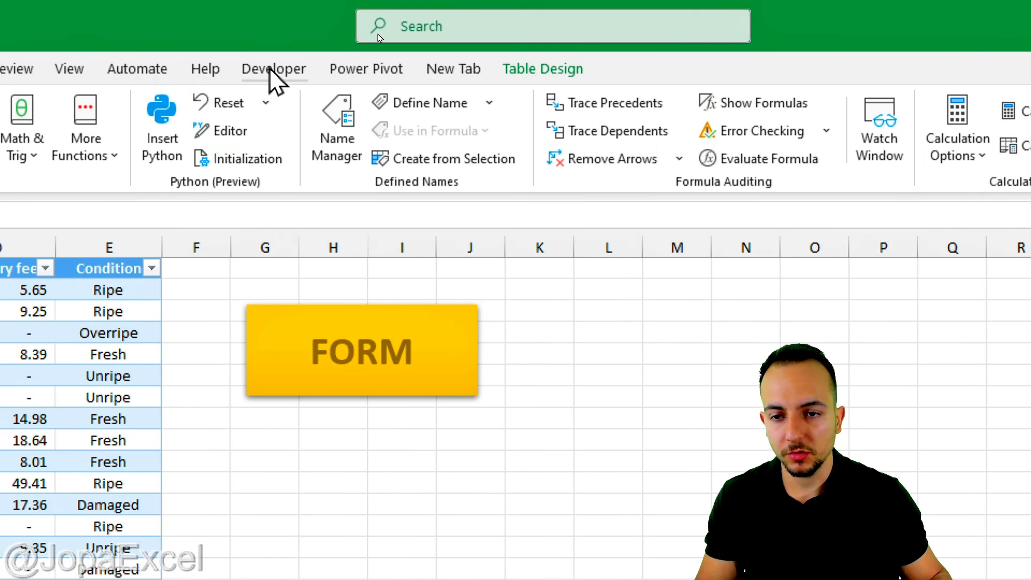
Start a macro recording stored in This Workbook and try to name it "tO OPEN FORMS"
left_click(272, 70)
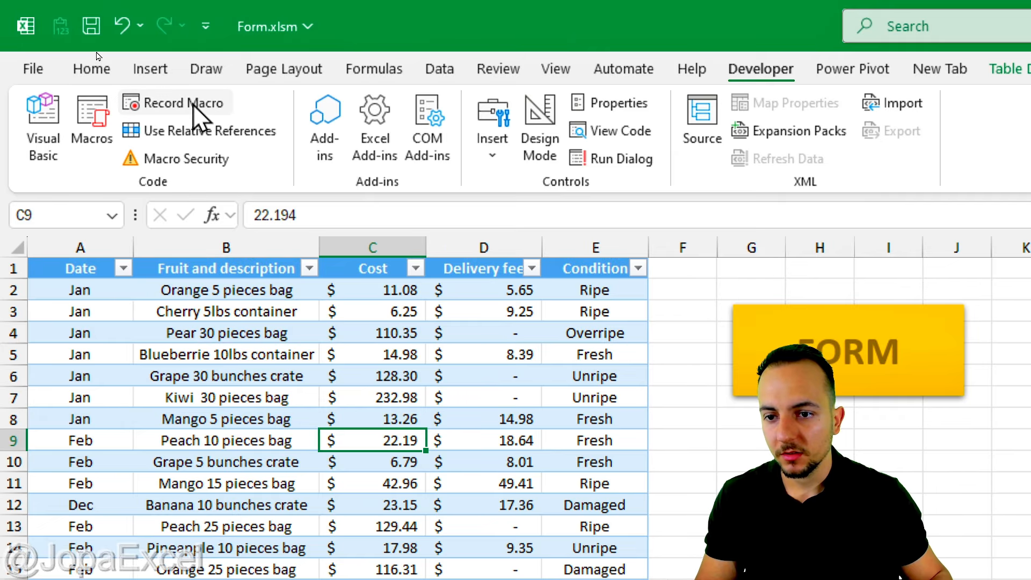
left_click(198, 107)
left_click_drag(217, 184, 416, 346)
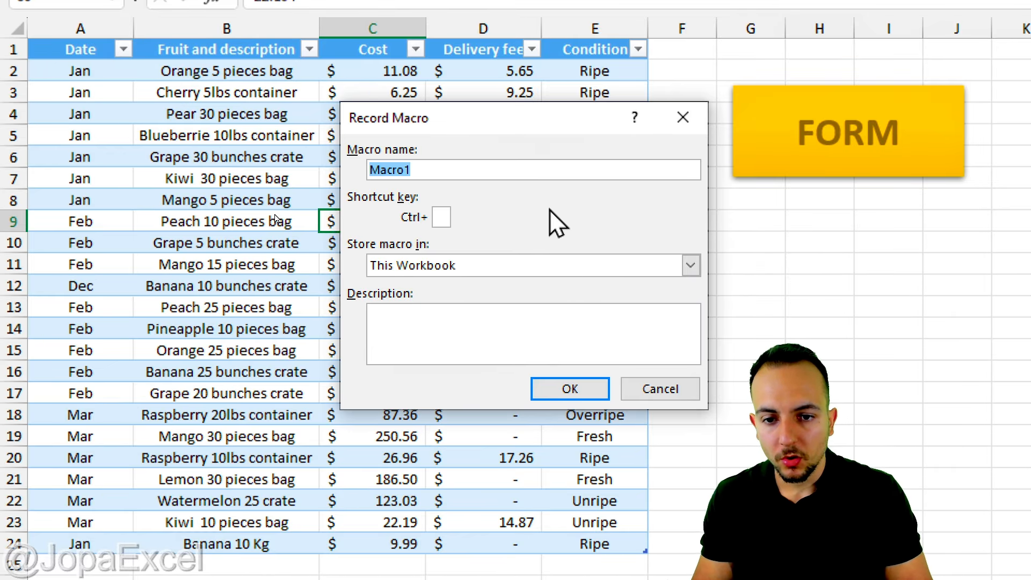
type("tO OPEN")
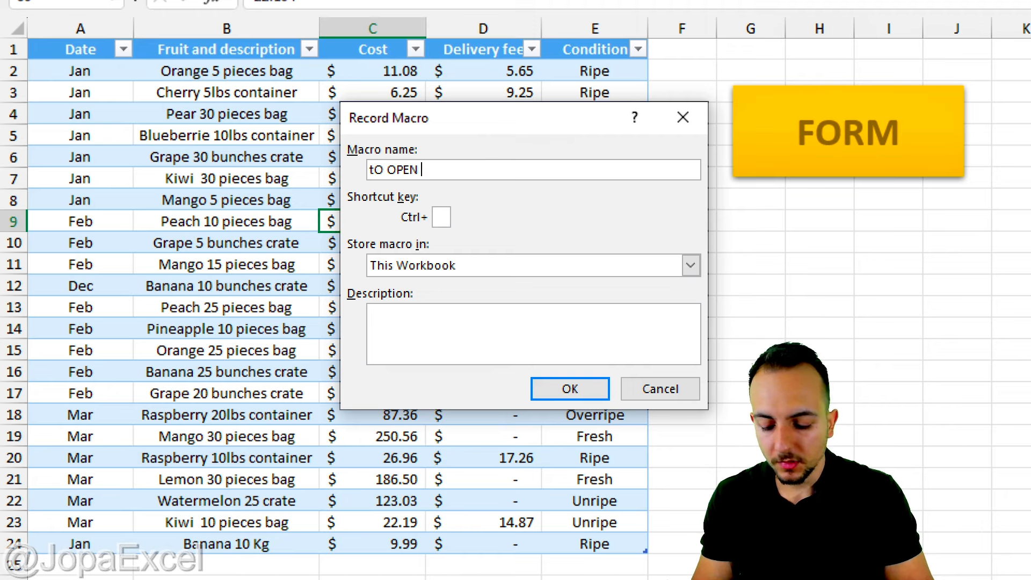
type(" FORMS")
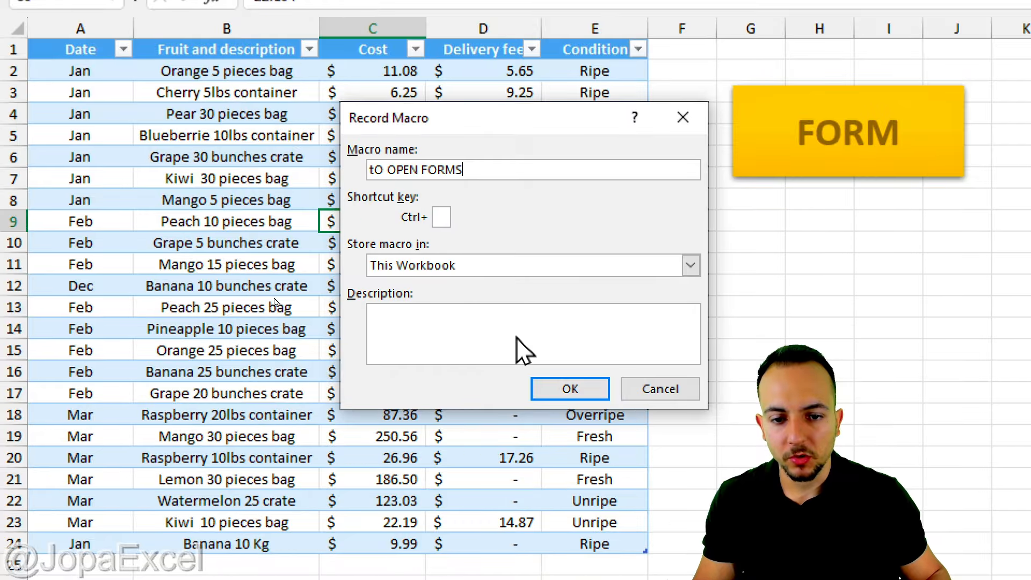
left_click(563, 396)
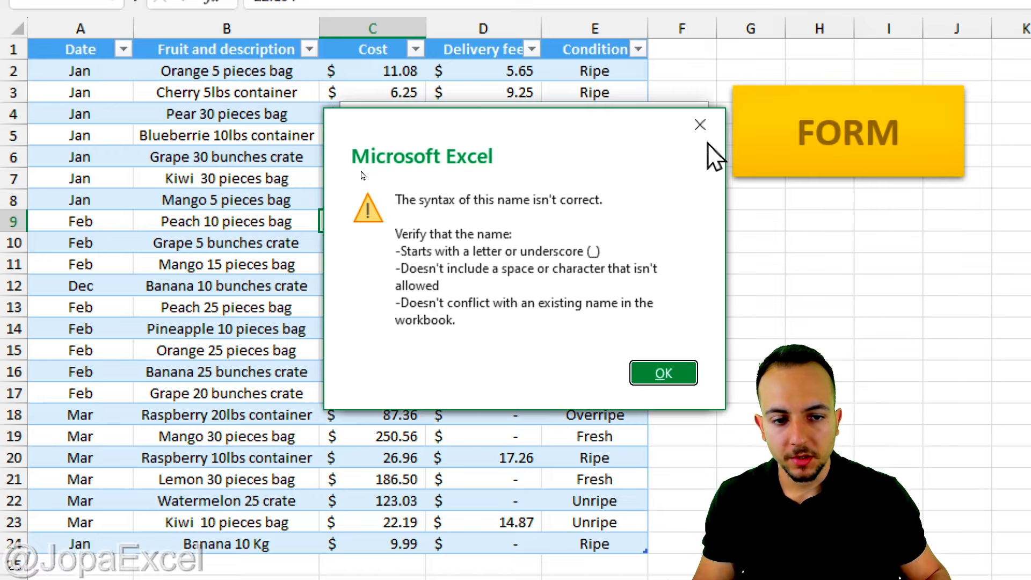
Change the macro name to tO_OPEN_FORMS, using underscores instead of spaces, and begin recording
left_click(700, 127)
left_click_drag(511, 169, 405, 175)
left_click(387, 170)
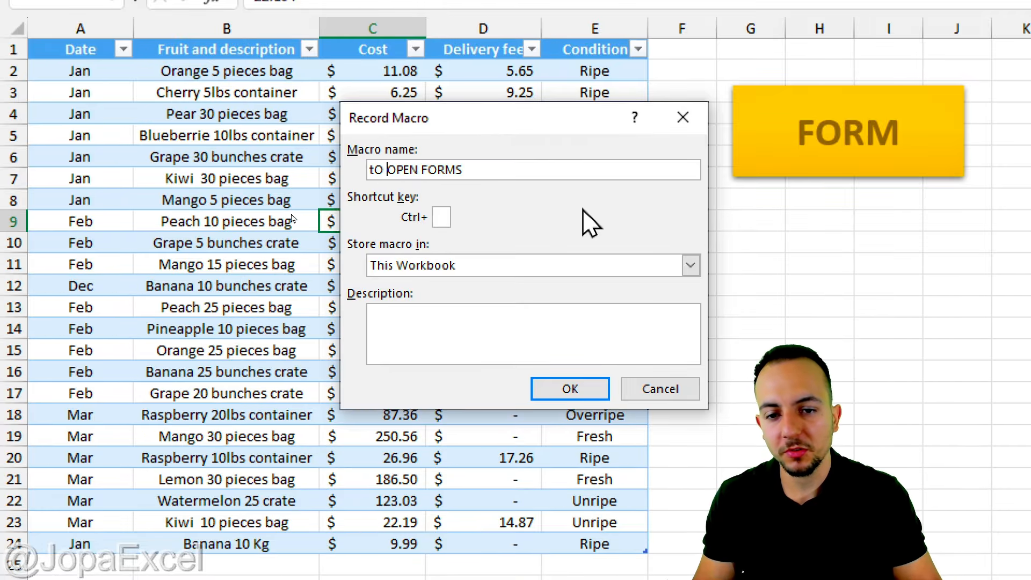
key("BackSpace")
type("_")
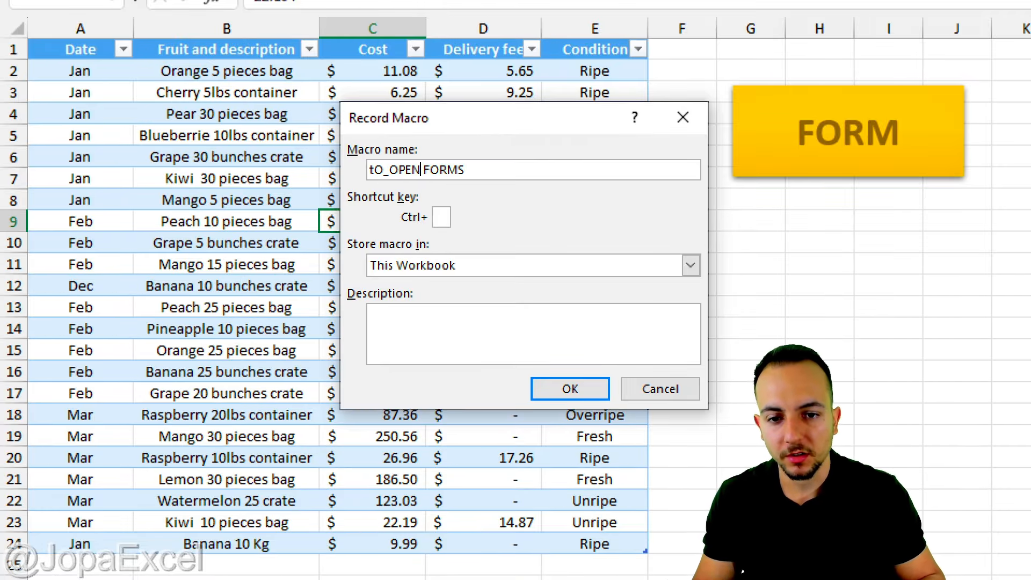
key("Delete")
type("_")
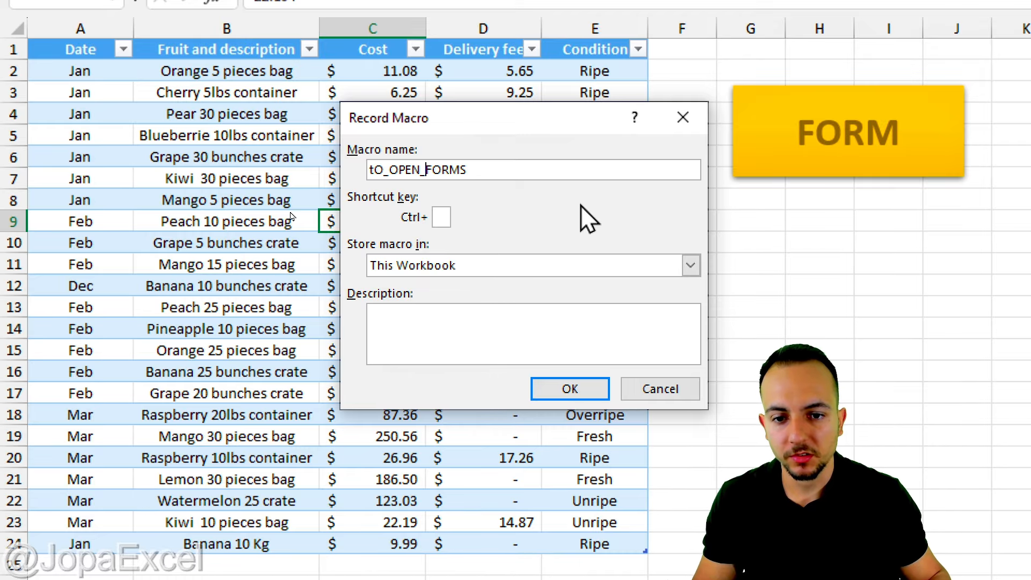
left_click(594, 387)
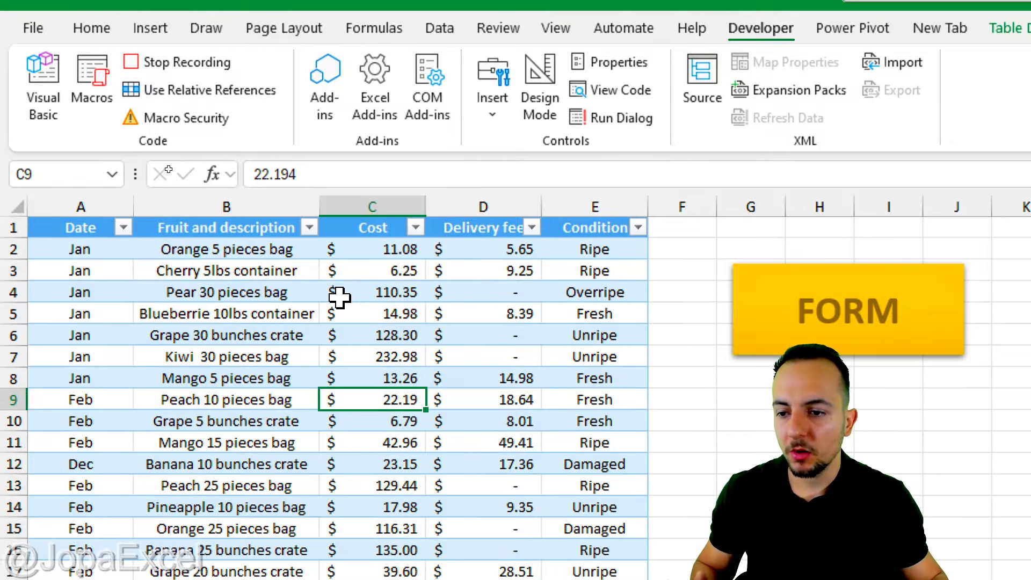
Record selecting the Date header cell A1 and opening and closing the data form, and stop the macro recording
left_click(98, 225)
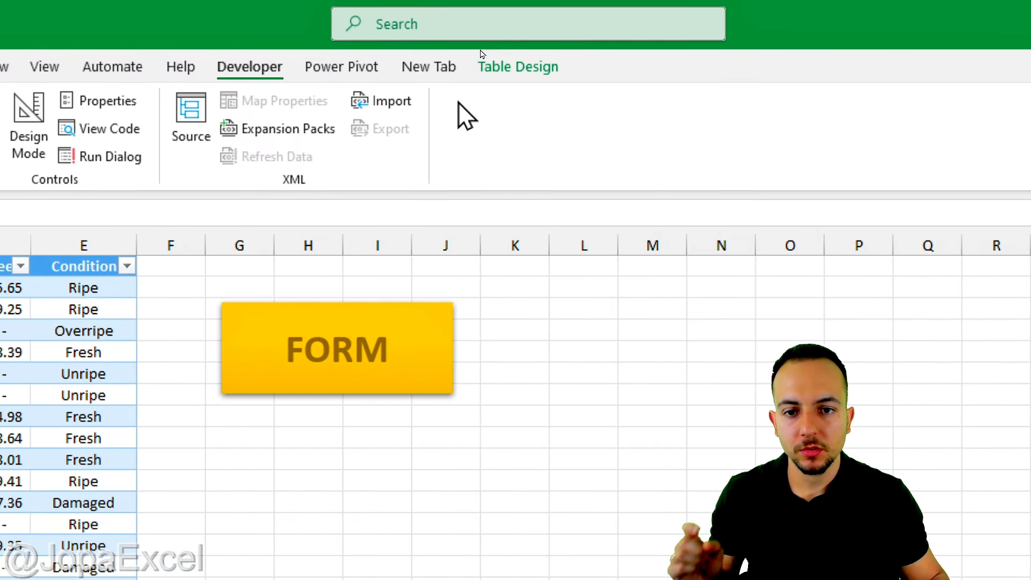
left_click(921, 27)
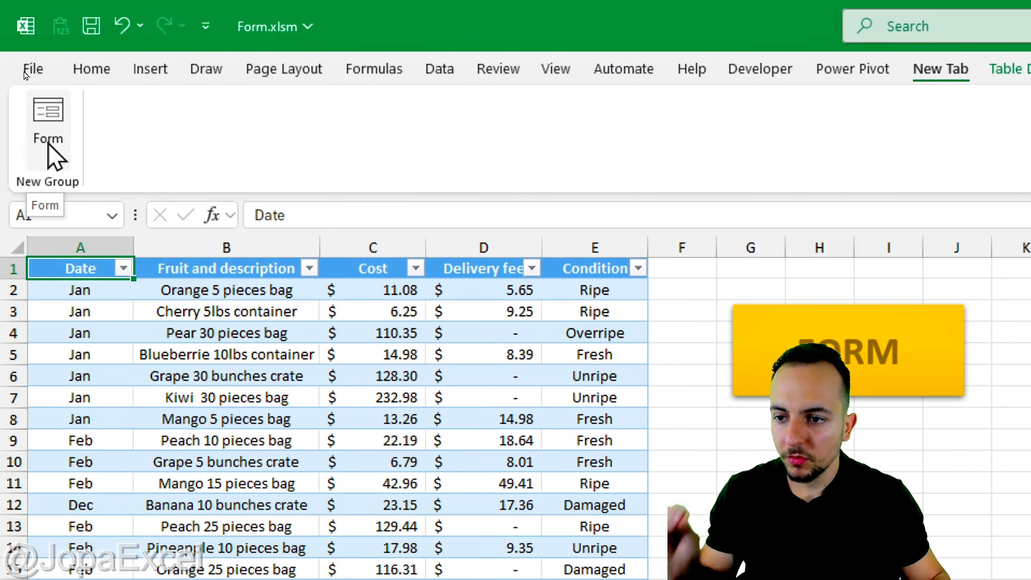
left_click(47, 142)
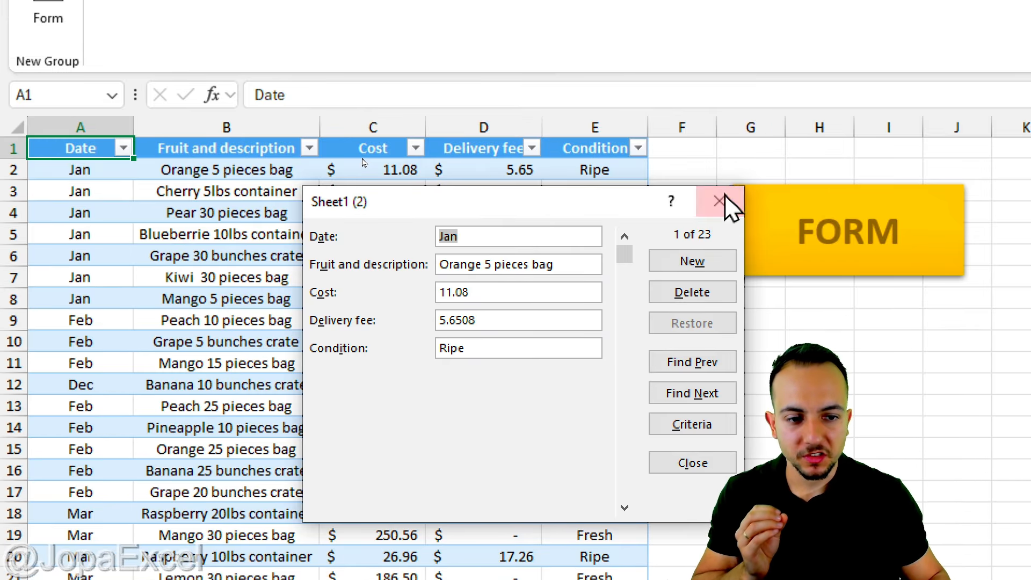
left_click(724, 201)
left_click(761, 71)
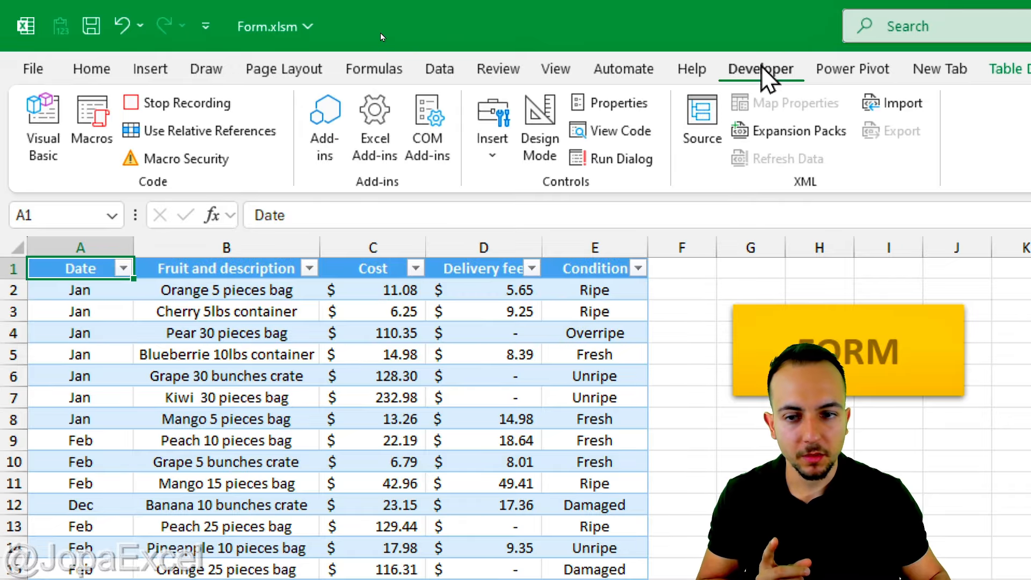
left_click(200, 107)
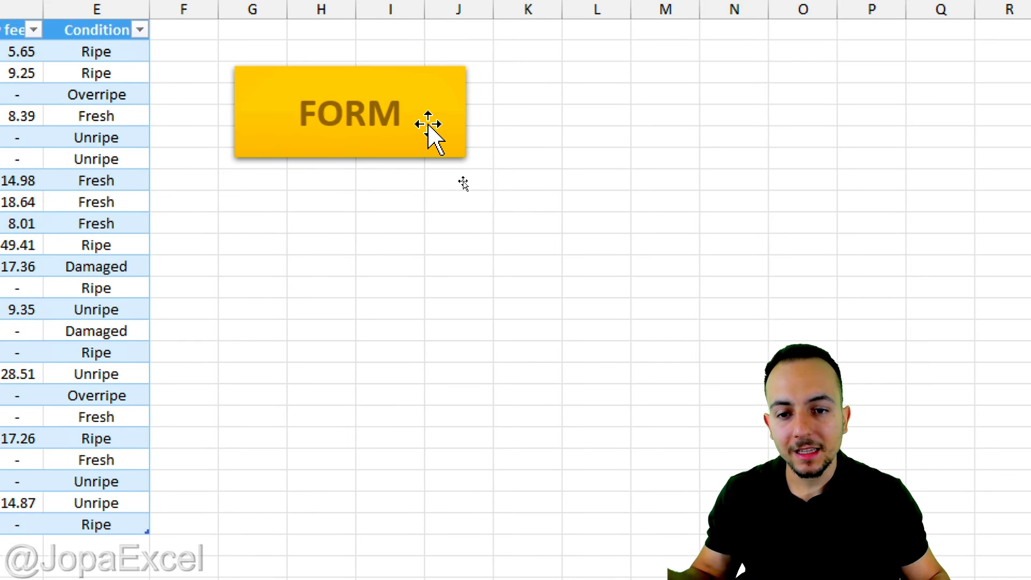
Assign the tO_OPEN_FORMS macro to the FORM shape and deselect the shape
right_click(428, 125)
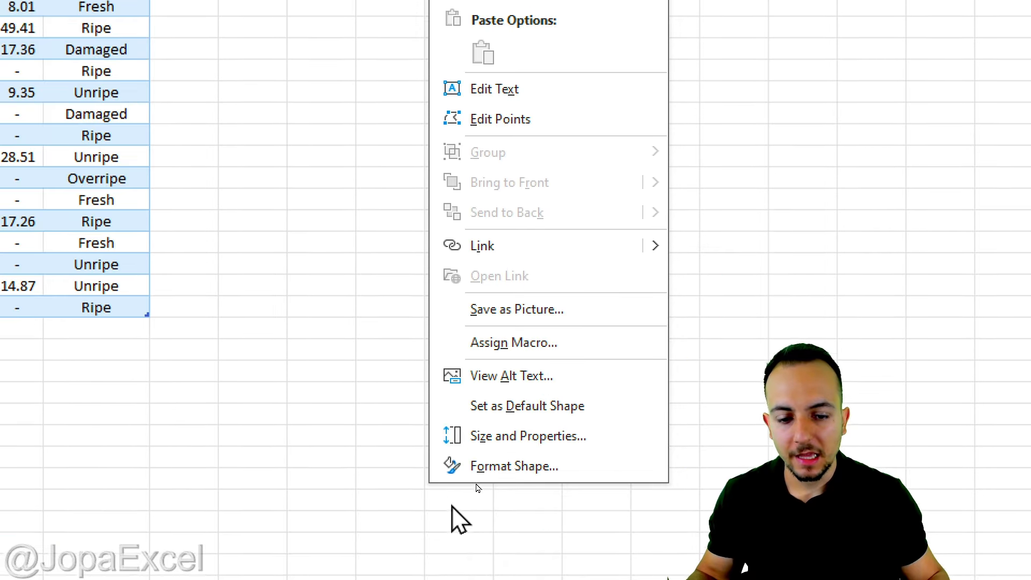
left_click(548, 333)
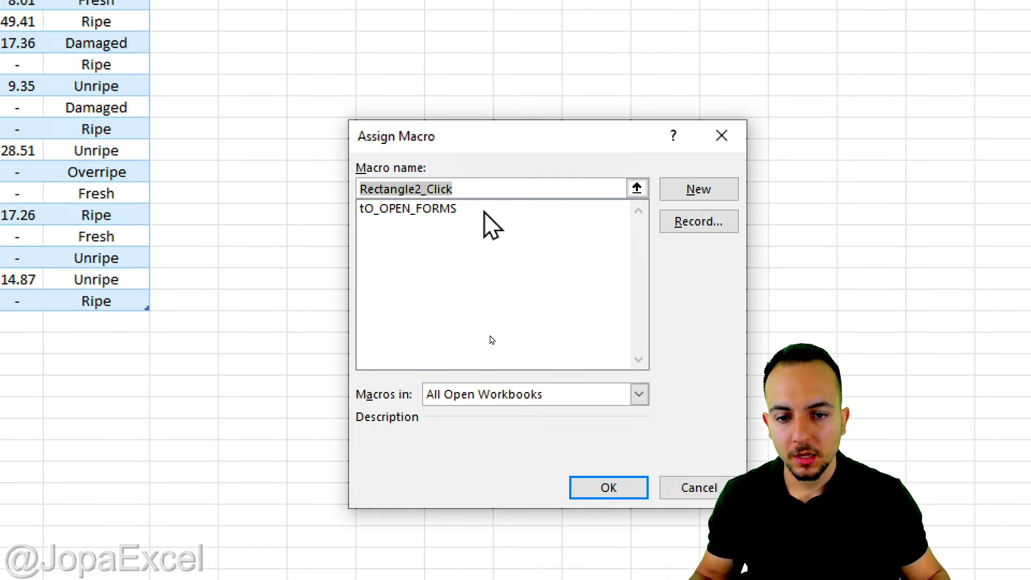
left_click(436, 209)
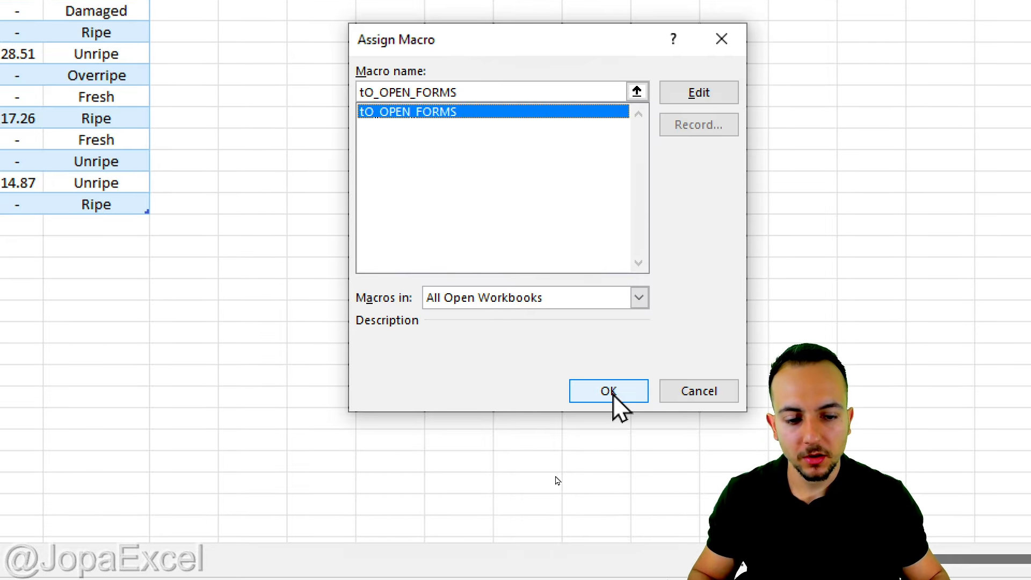
left_click(609, 488)
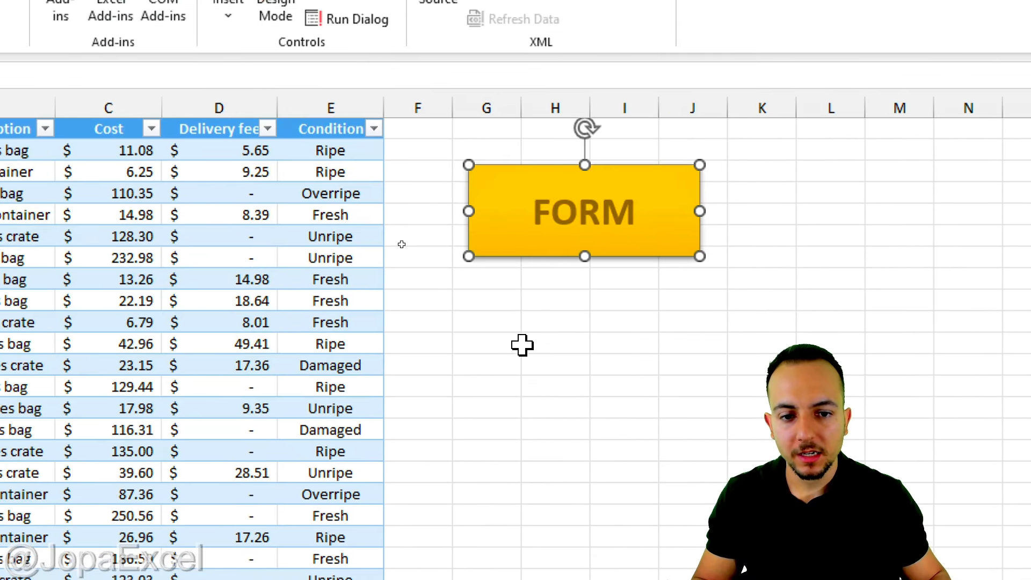
left_click(549, 345)
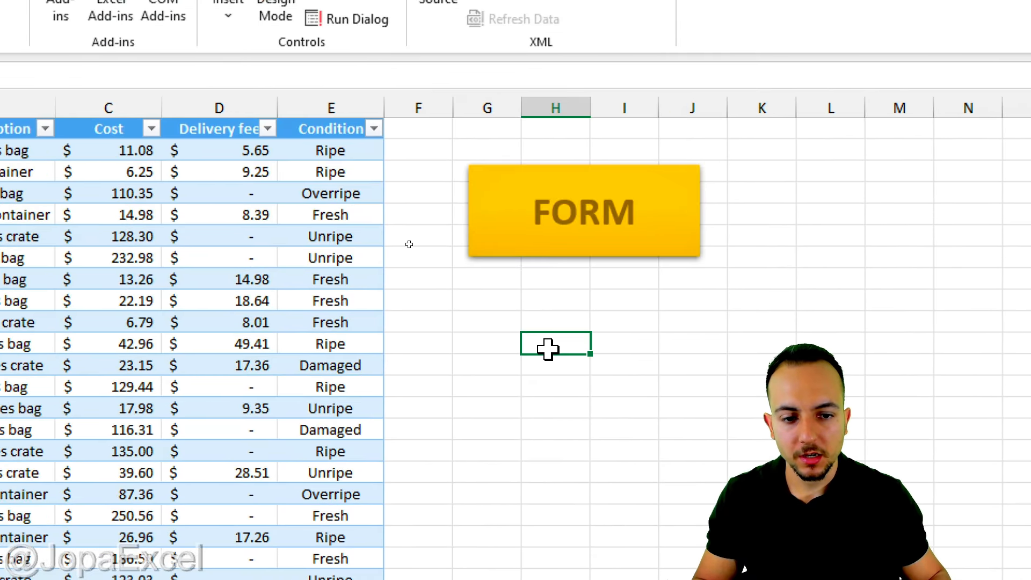
Run the macro from the FORM shape to open the data form, and move the form clear of the shape
left_click(588, 246)
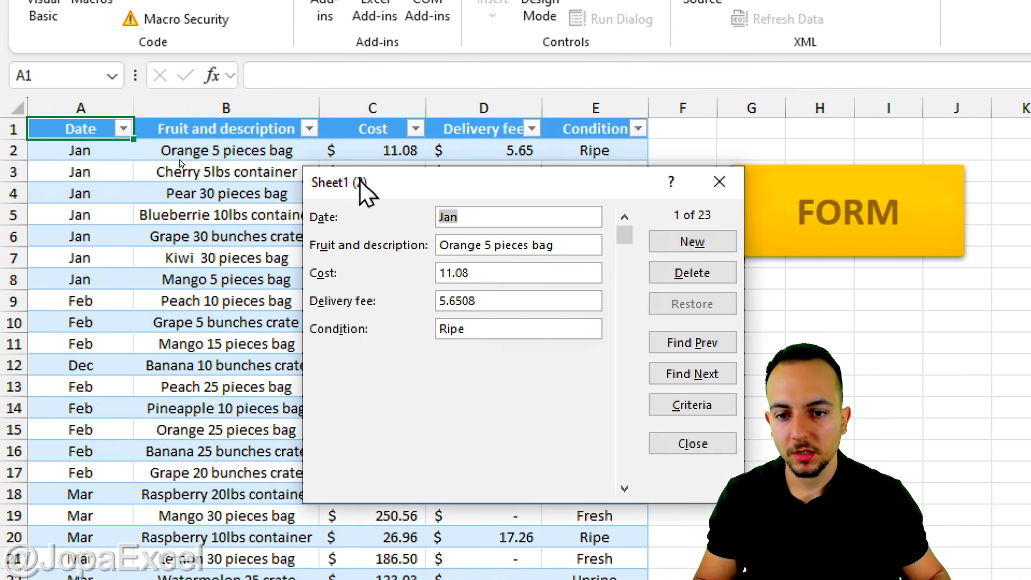
left_click_drag(358, 182, 152, 197)
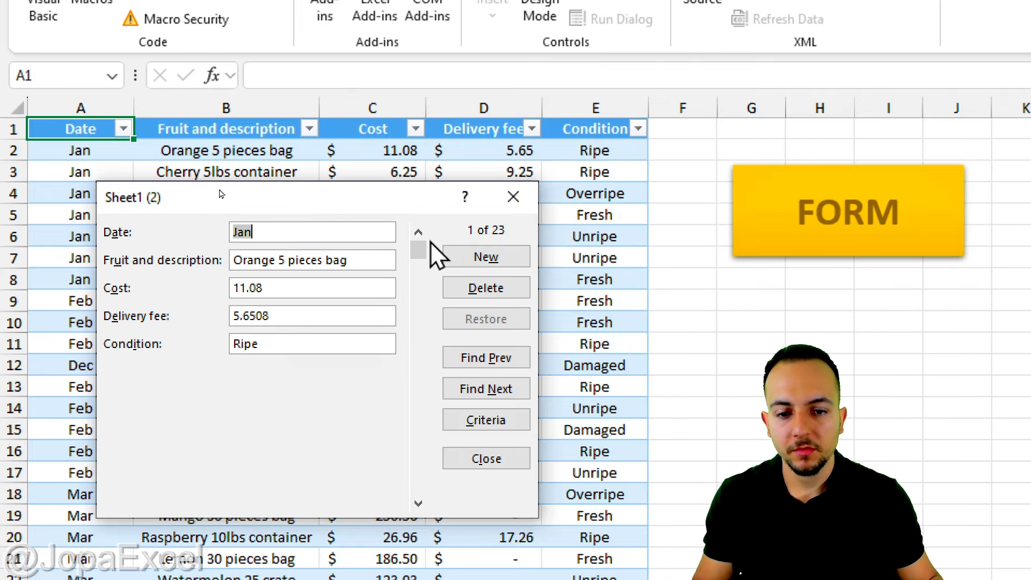
mouse_move(463, 213)
left_mouse_down()
mouse_move(450, 217)
mouse_move(482, 239)
mouse_move(473, 215)
mouse_move(504, 218)
left_mouse_up()
key("e")
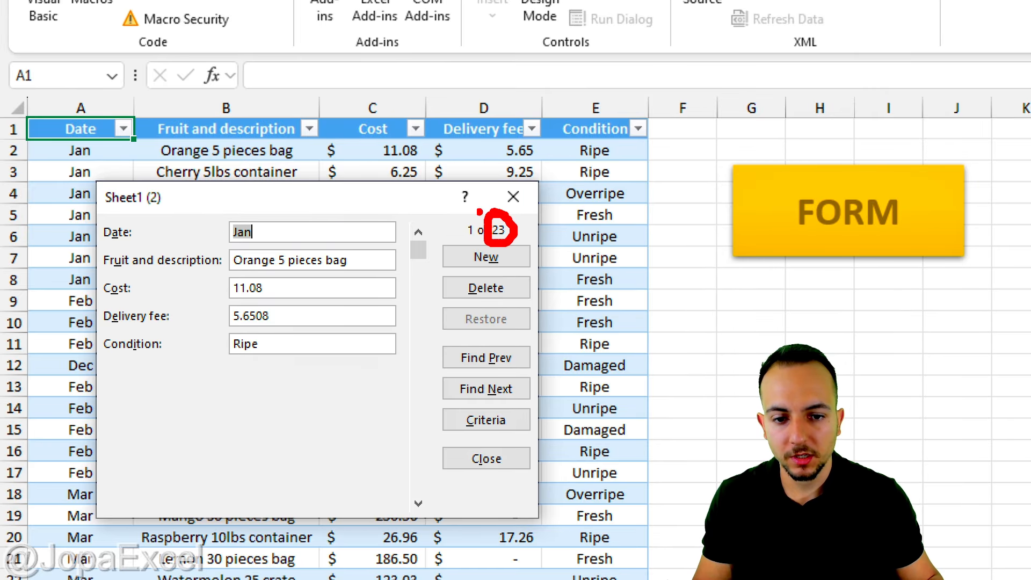
key("Escape")
Browse the data form to record 10 and move the form below the table's first rows
left_click_drag(418, 265, 425, 349)
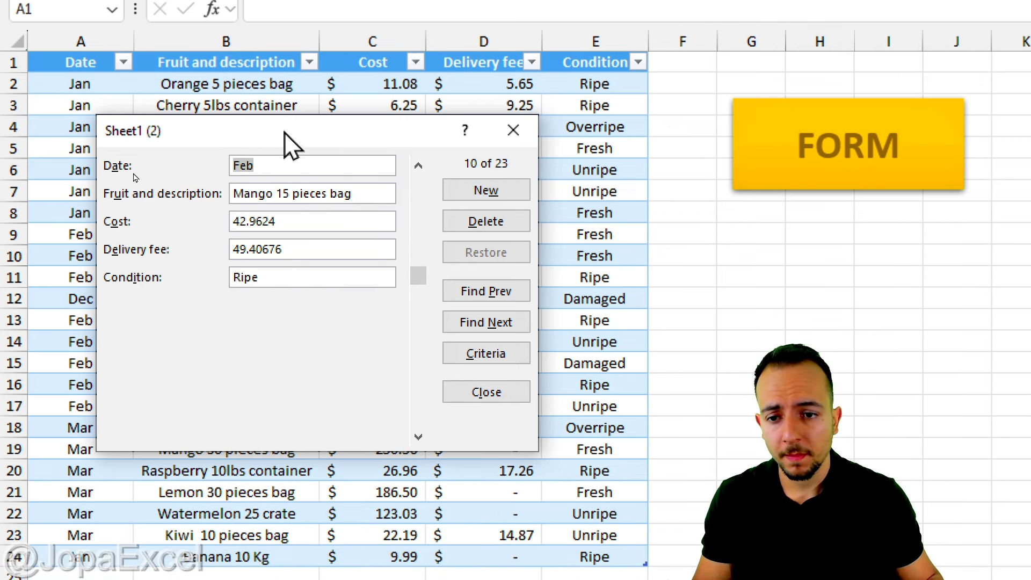
left_click_drag(290, 125, 352, 176)
mouse_move(54, 125)
left_mouse_down()
mouse_move(315, 157)
mouse_move(634, 159)
left_mouse_up()
key("Escape")
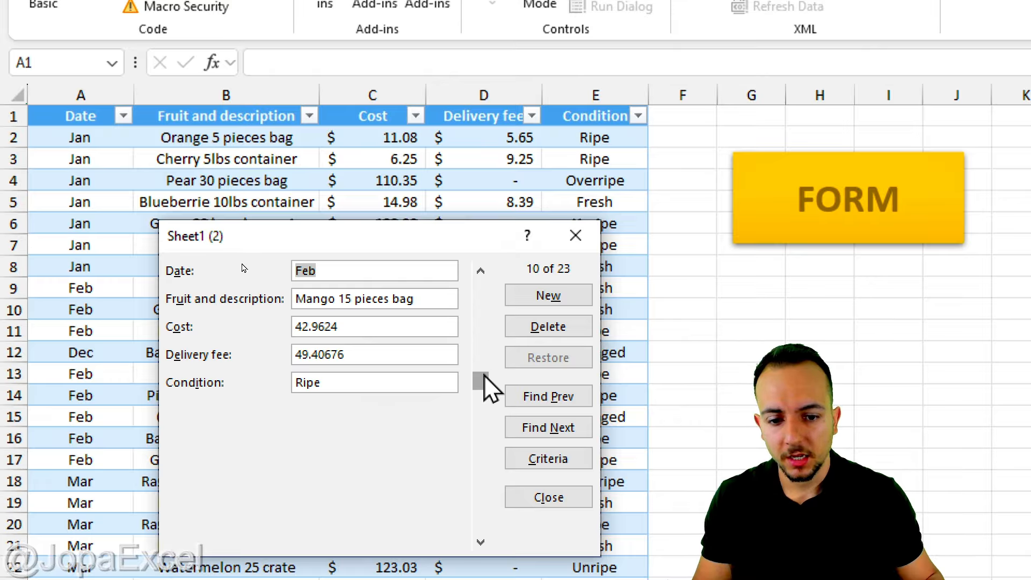
Return to the first record in the data form and permanently delete the January "Orange 5 pieces bag" entry
mouse_move(480, 381)
left_mouse_down()
mouse_move(494, 261)
mouse_move(460, 338)
left_mouse_up()
key("ctrl+2")
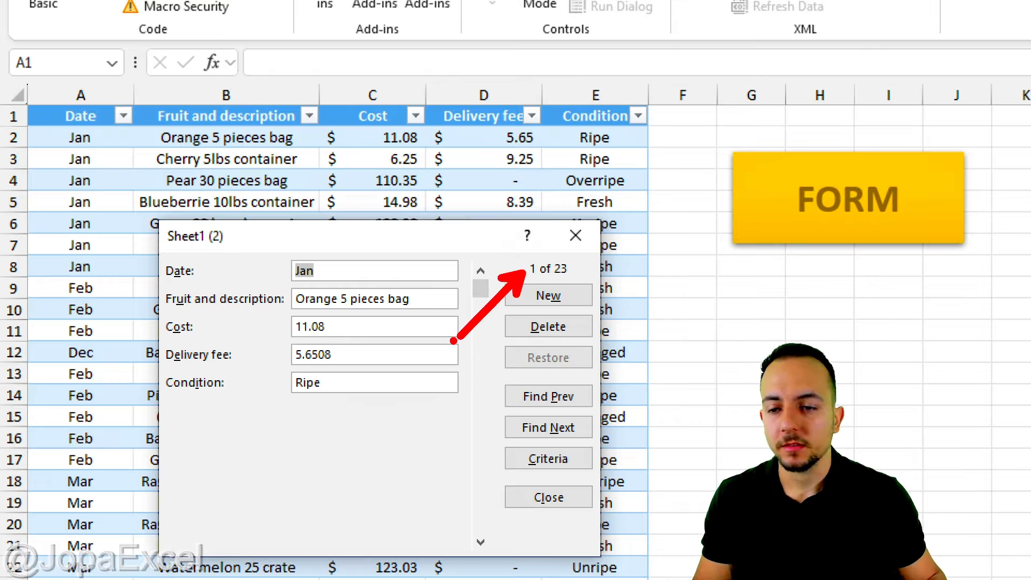
key("Escape")
left_click(537, 329)
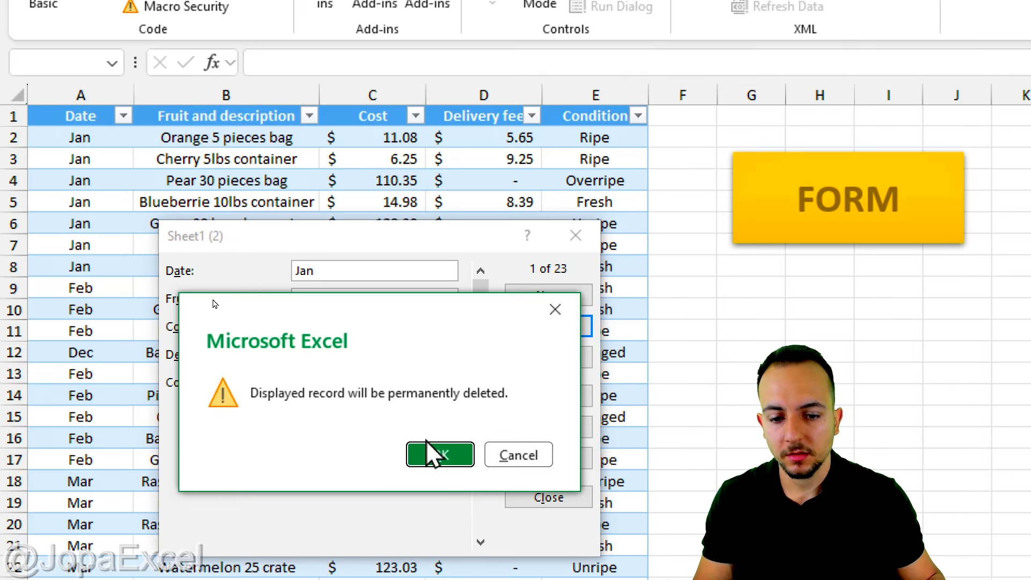
left_click(434, 454)
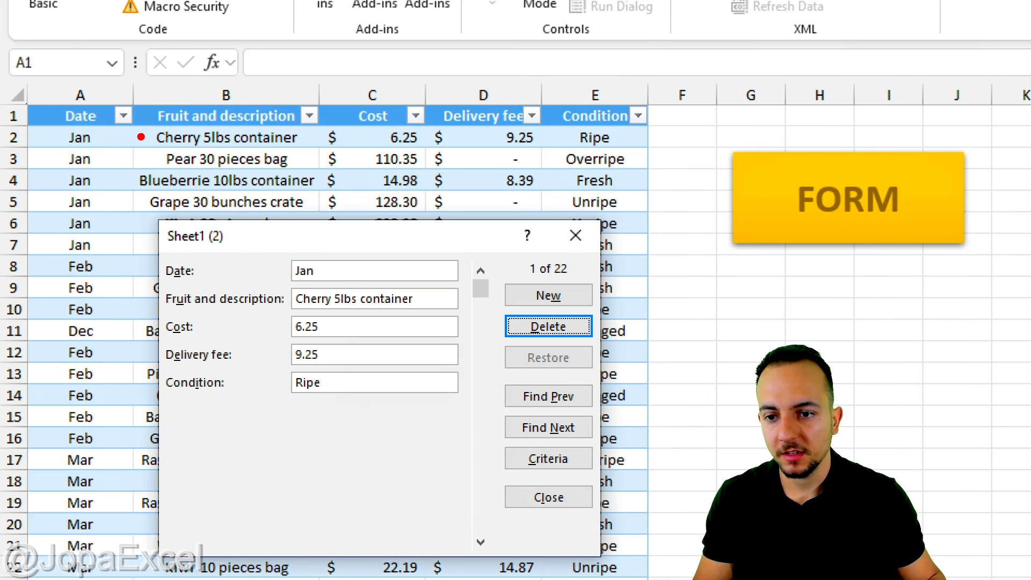
mouse_move(141, 137)
left_mouse_down()
mouse_move(156, 110)
mouse_move(119, 121)
left_mouse_up()
key("Escape")
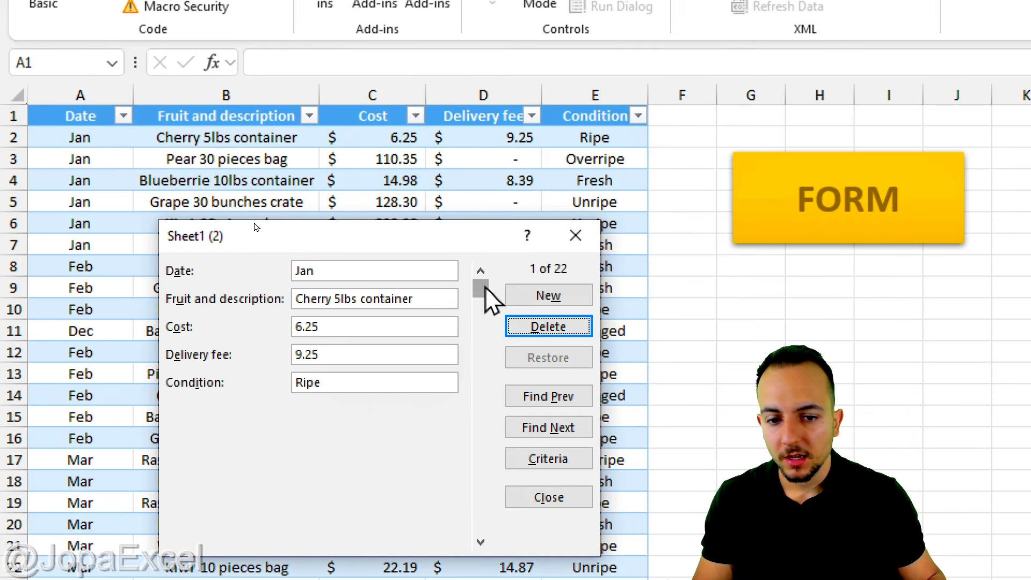
Advance the data form to a blank new record and move the form clear of the table's first two columns
left_click_drag(485, 292, 421, 507)
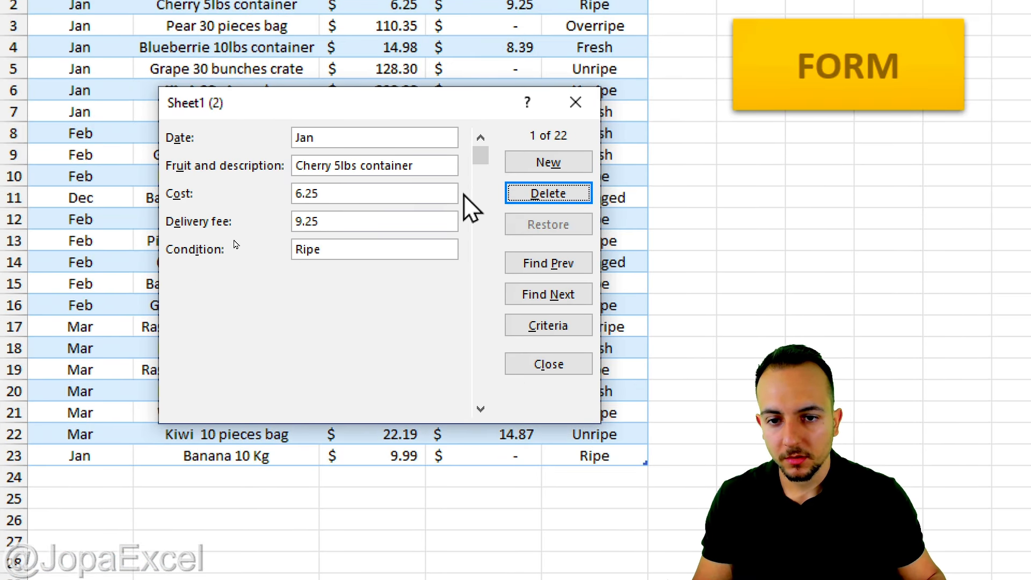
left_click_drag(480, 155, 506, 407)
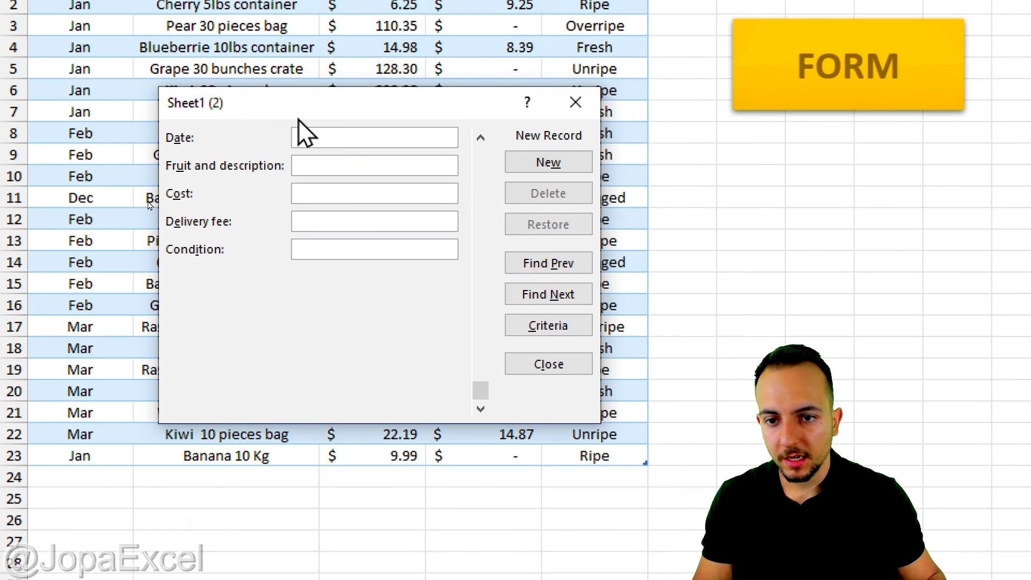
left_click_drag(299, 119, 490, 246)
Add a record with Date 1, Fruit and description 2, Cost 3, Delivery fee 4 and Condition 5, and close the data form
type("1")
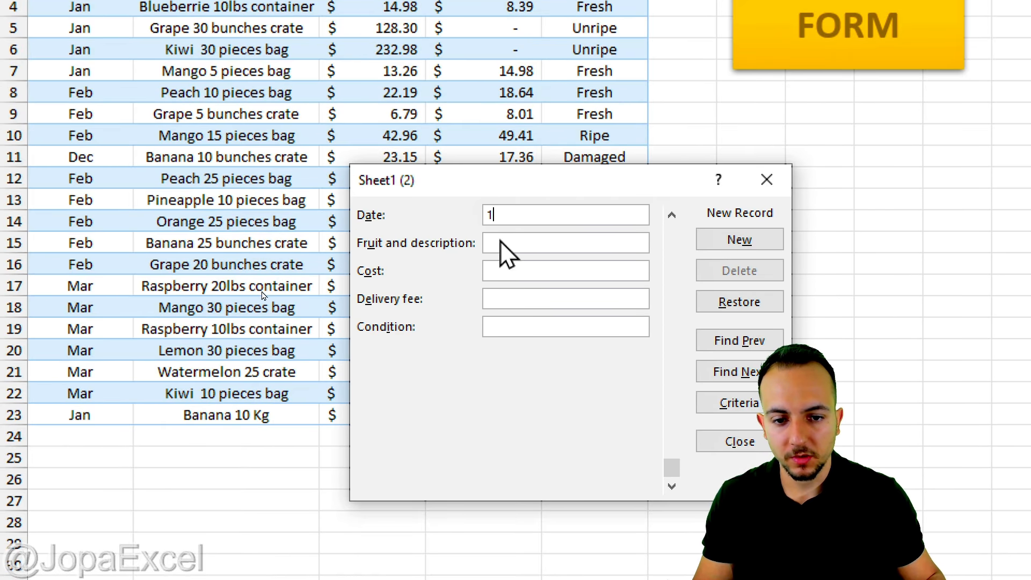
key("Tab")
type("2")
key("Tab")
type("3")
key("Tab")
type("4")
key("Tab")
type("5")
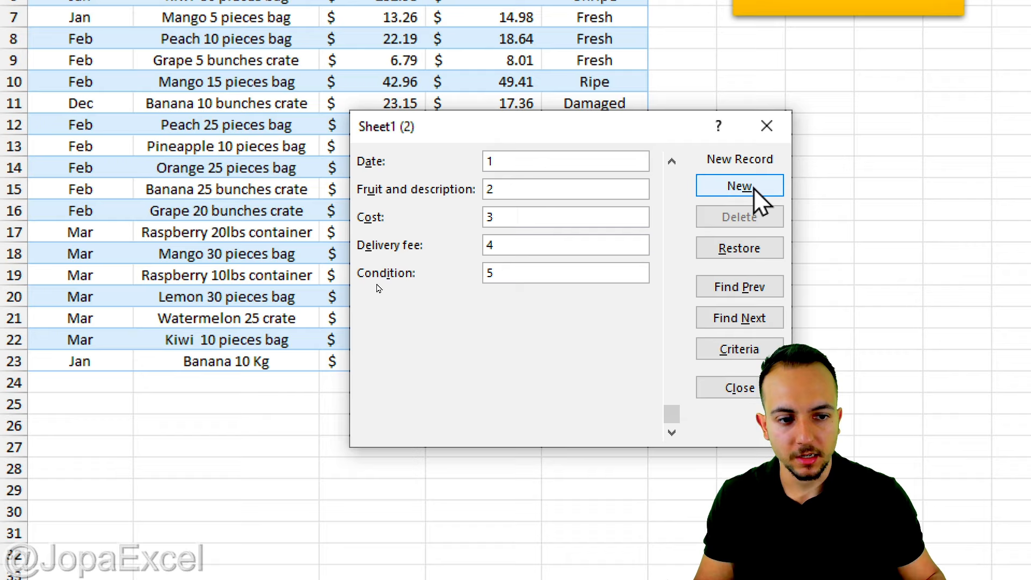
left_click(746, 242)
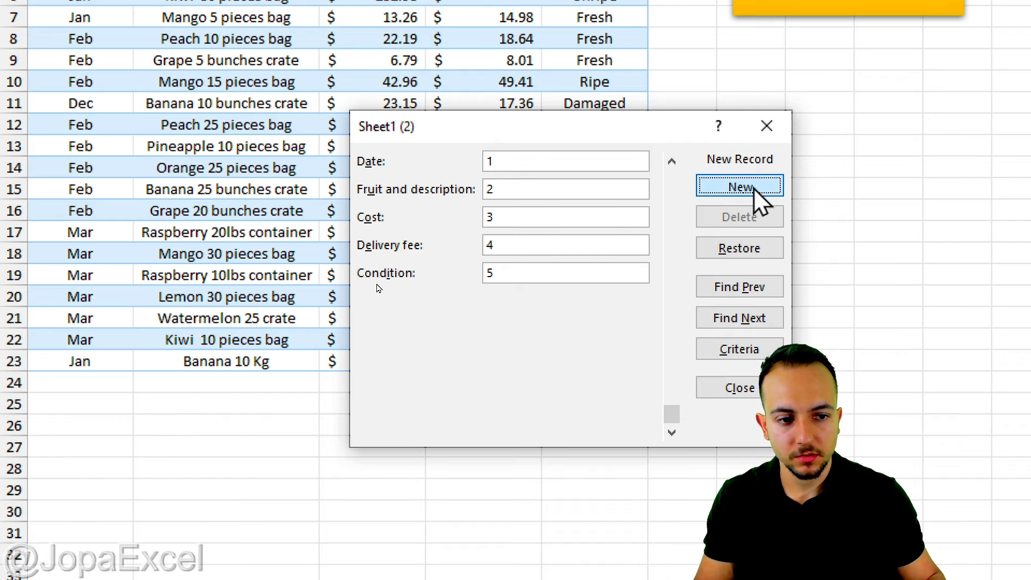
left_click(767, 128)
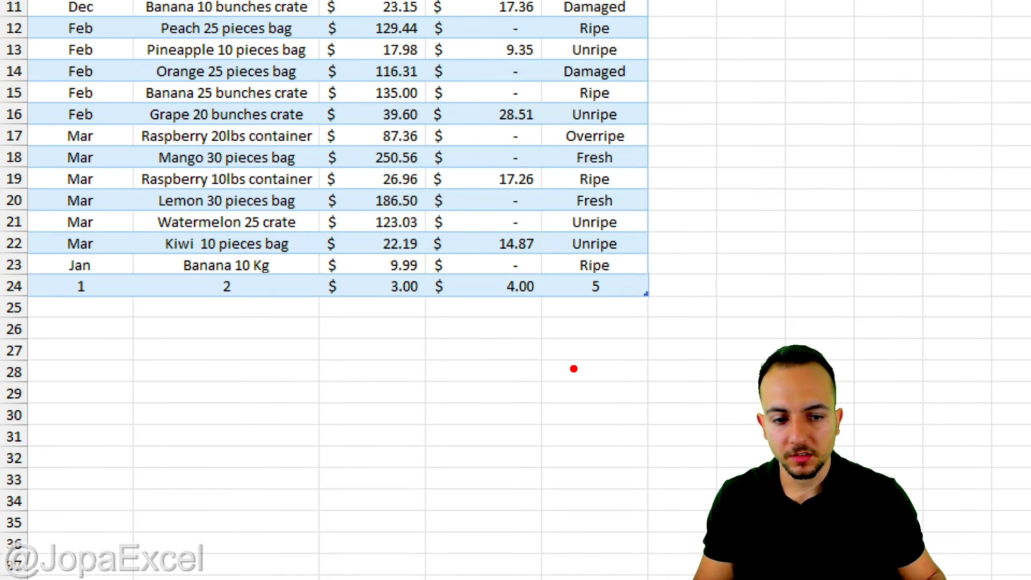
left_click_drag(616, 311, 89, 330)
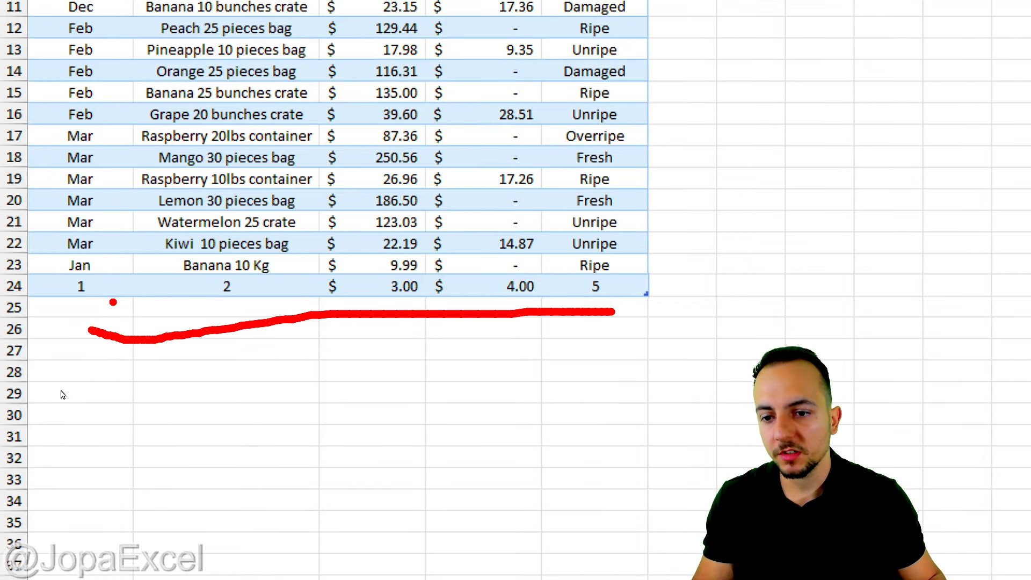
key("Escape")
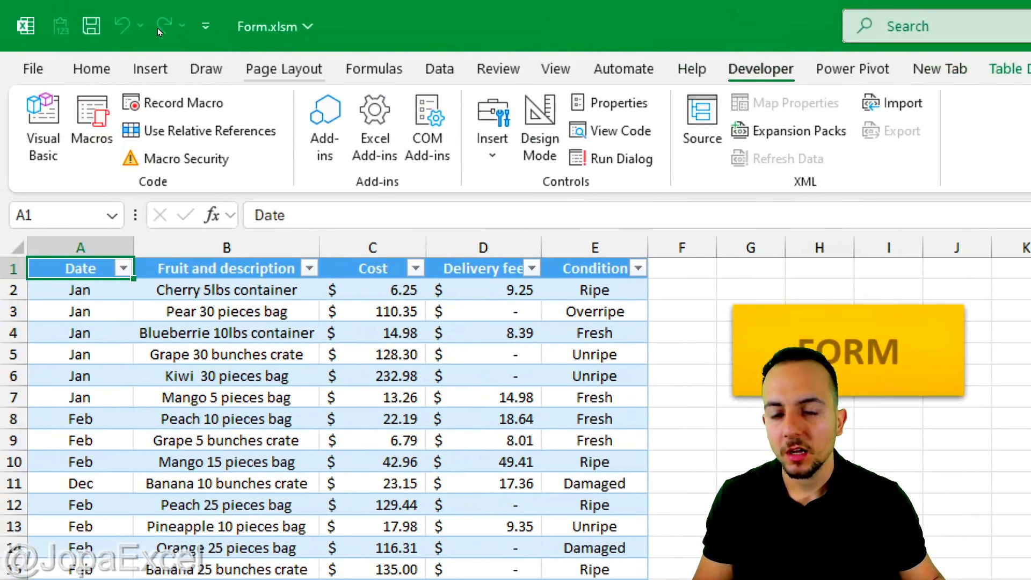
Open the Save As dialog for Form.xlsm and set the file type to Excel Macro-Enabled Workbook (*.xlsm)
left_click_drag(282, 55, 341, 39)
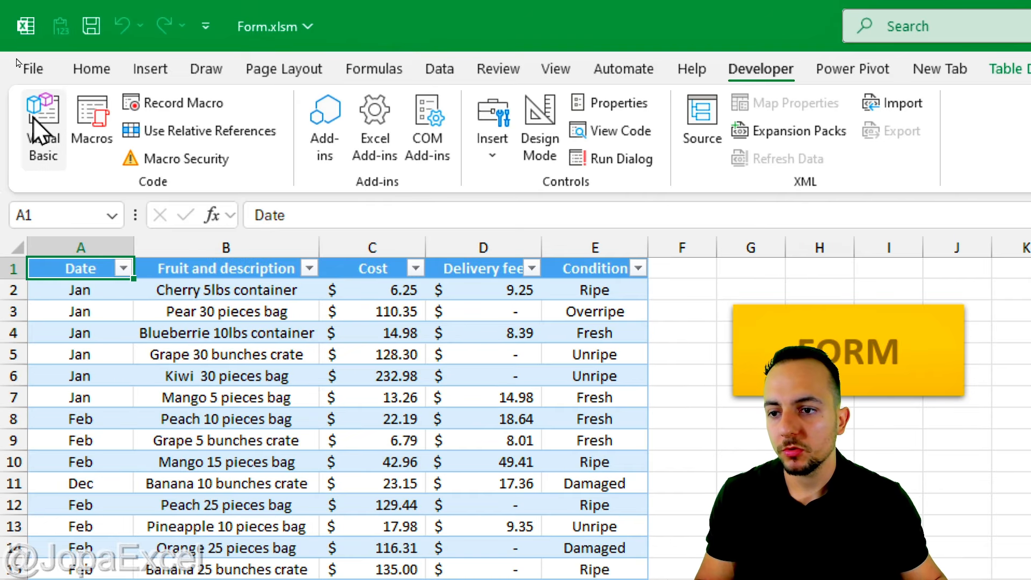
left_click(33, 69)
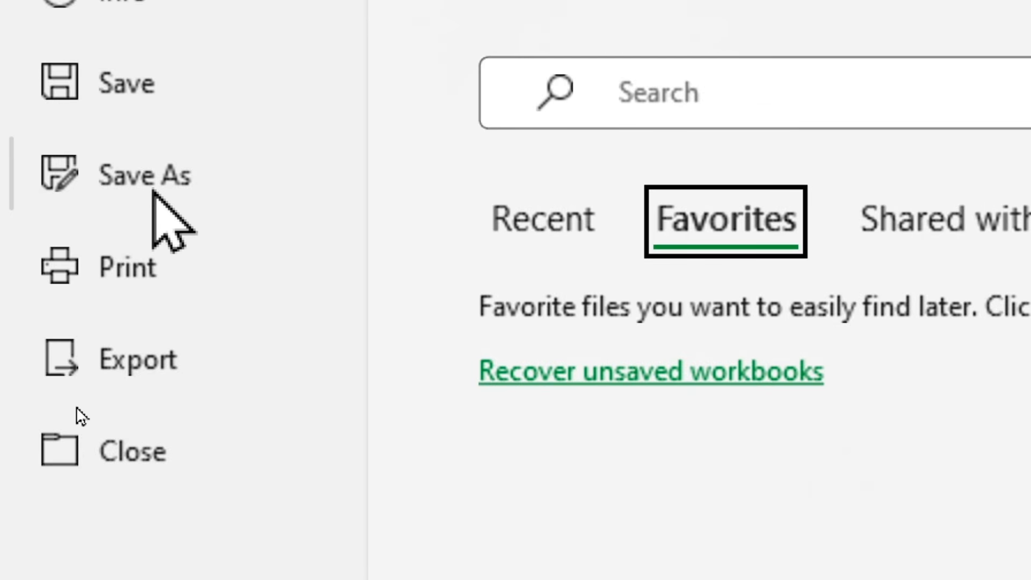
left_click(153, 194)
left_click(583, 413)
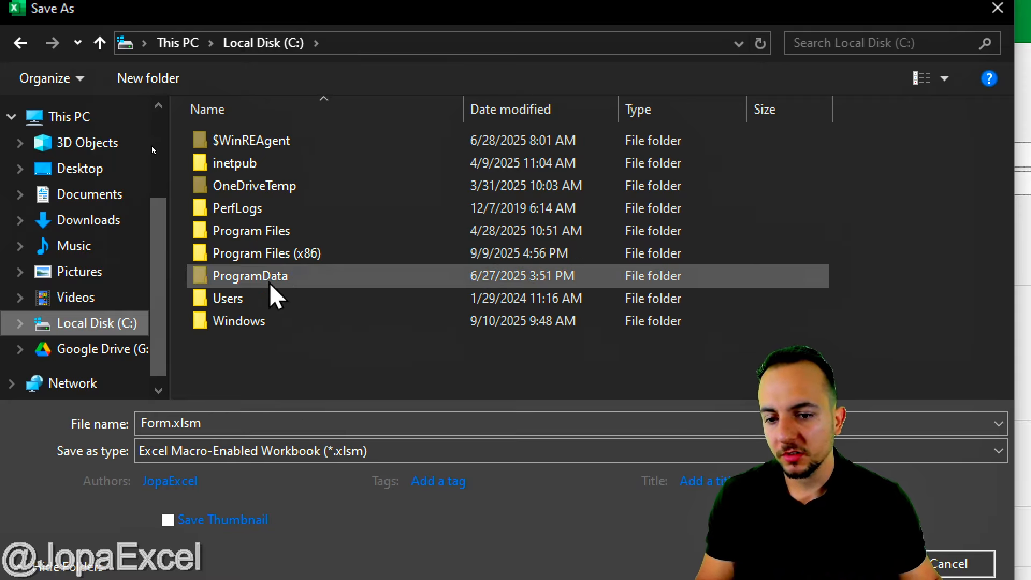
left_click(184, 455)
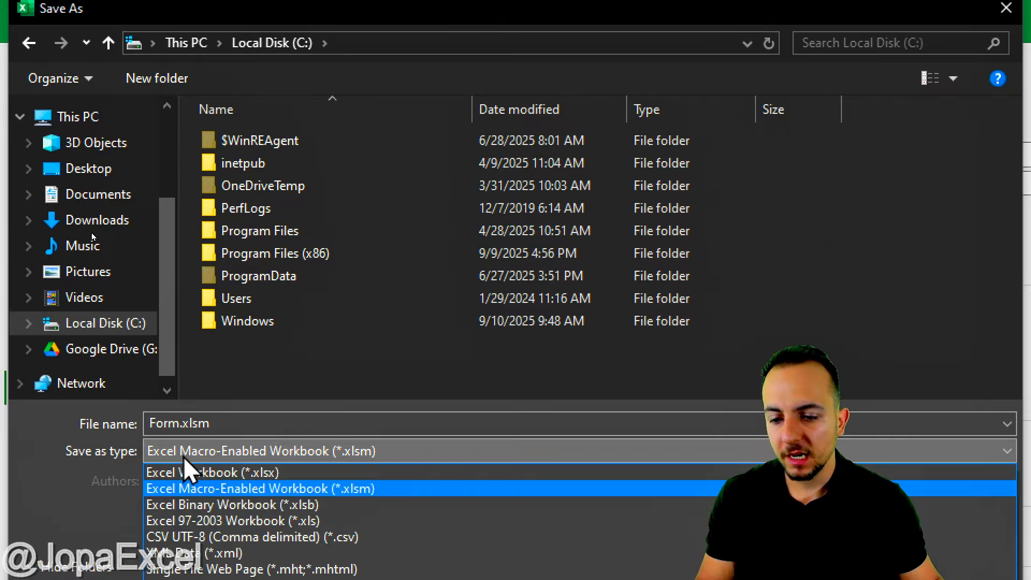
left_click(247, 488)
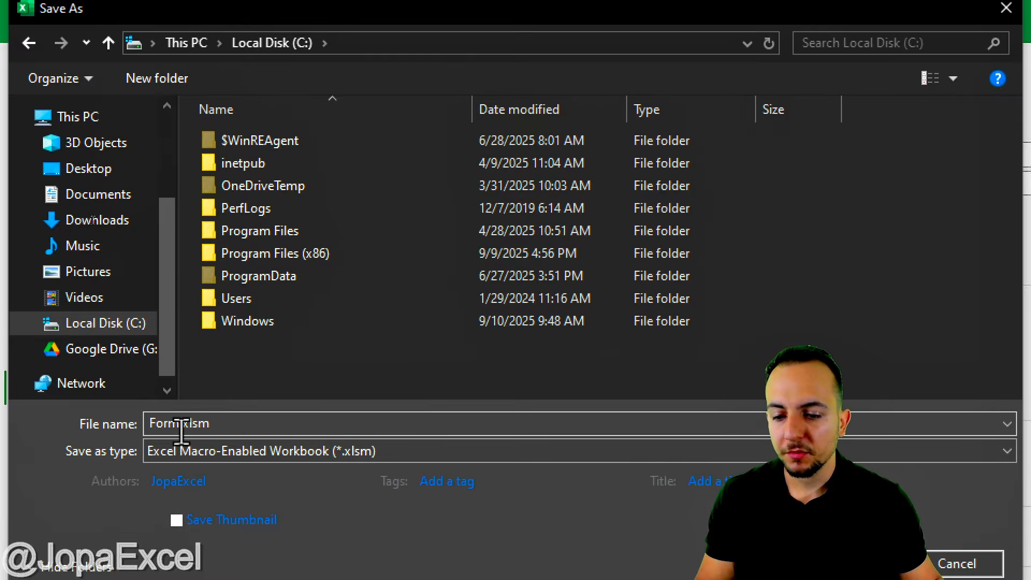
double_click(239, 424)
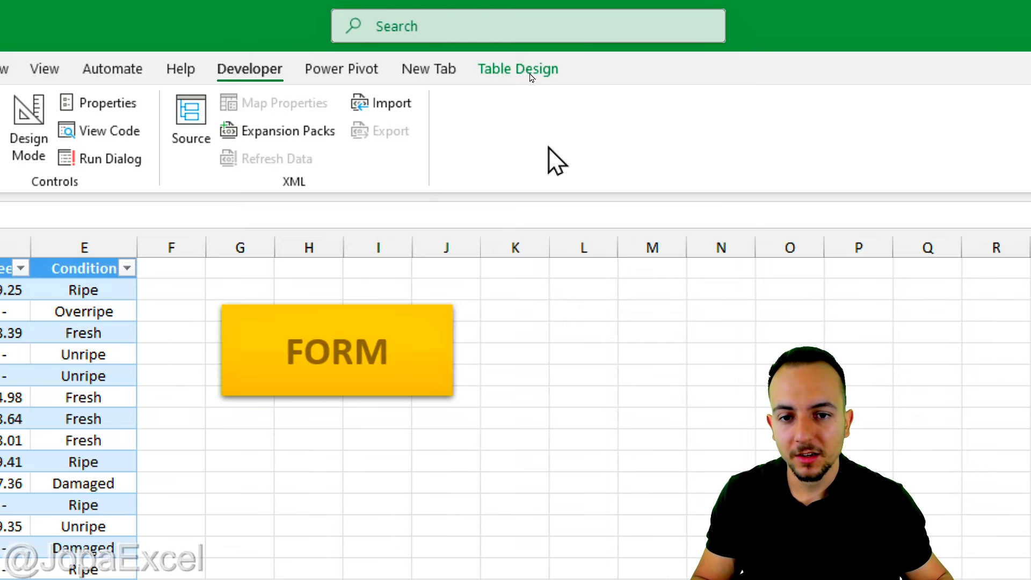
Display the custom ribbon tab named New Tab
left_click(428, 69)
left_click_drag(415, 47, 445, 124)
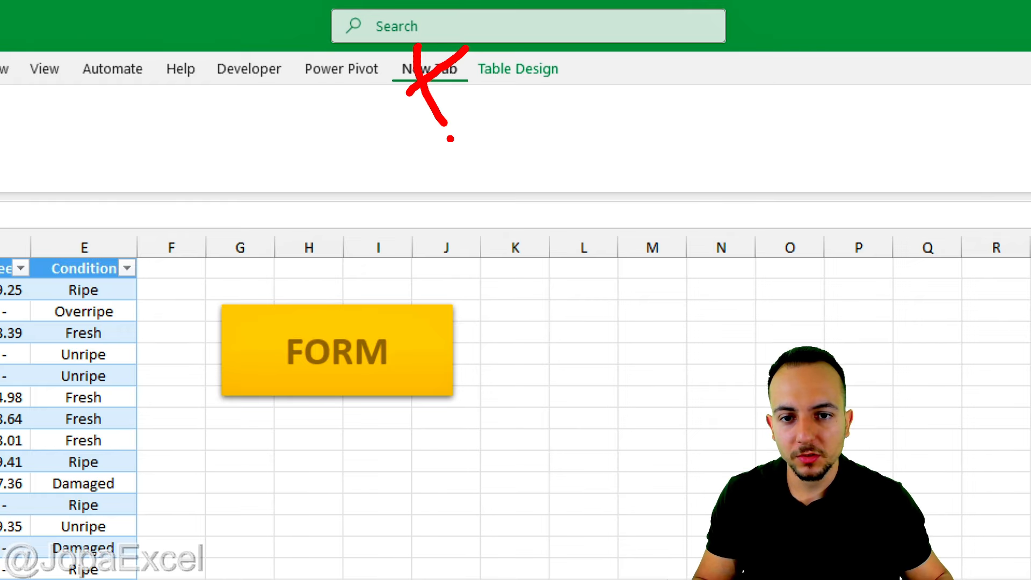